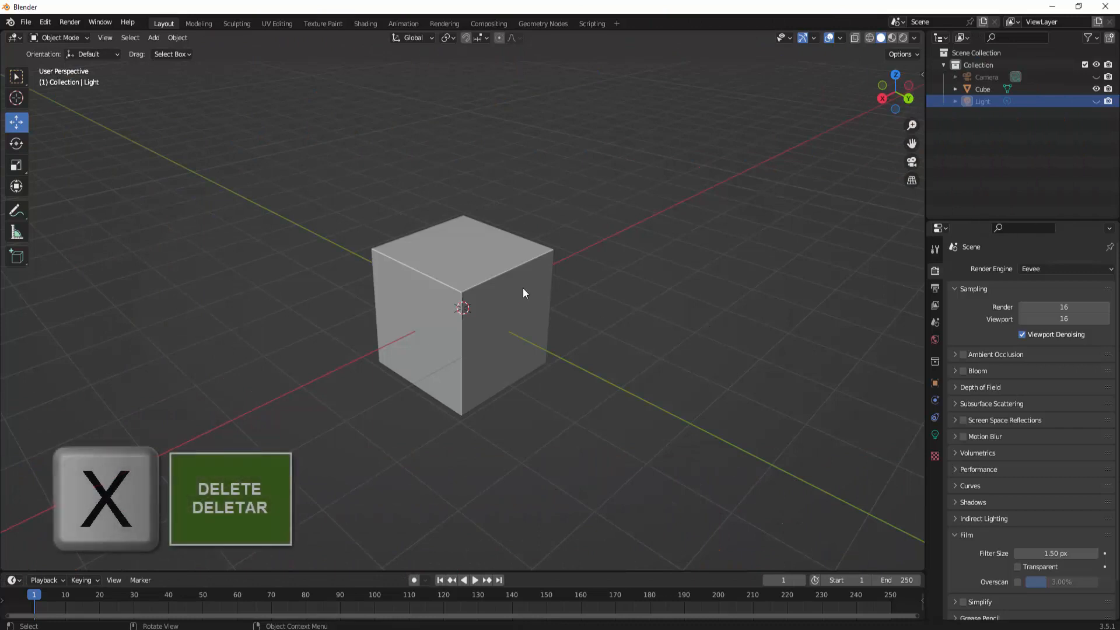
# - Delete the default cube from the scene
pyautogui.click(523, 288)
pyautogui.press('x')
pyautogui.click(766, 304)
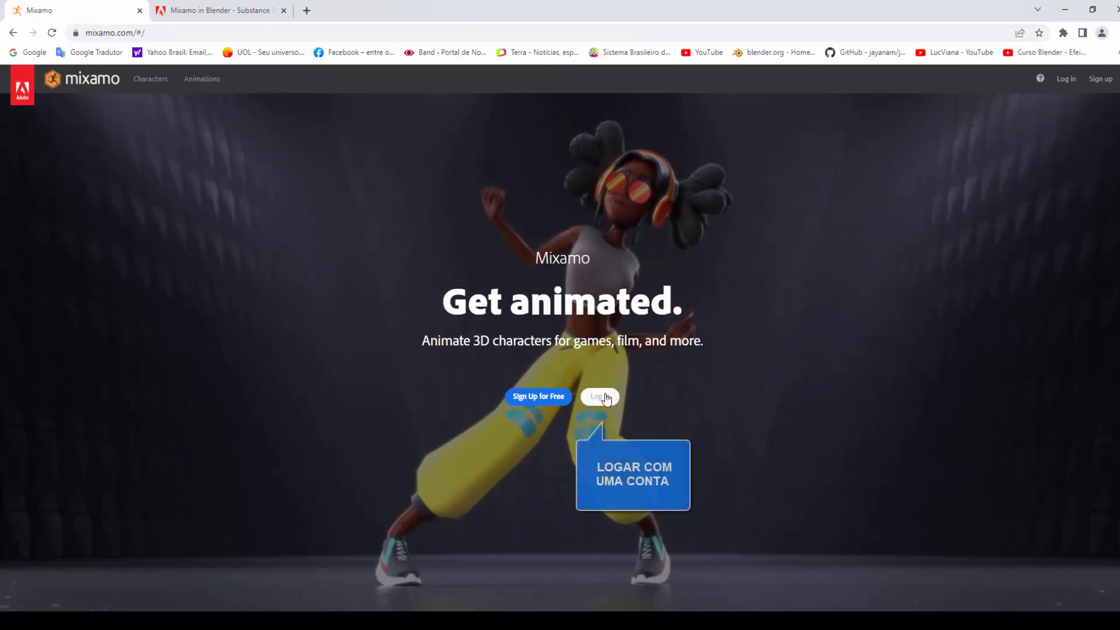
# - Switch to the browser and sign in to Mixamo with the registered e-mail address, continuing with Google
pyautogui.click(540, 399)
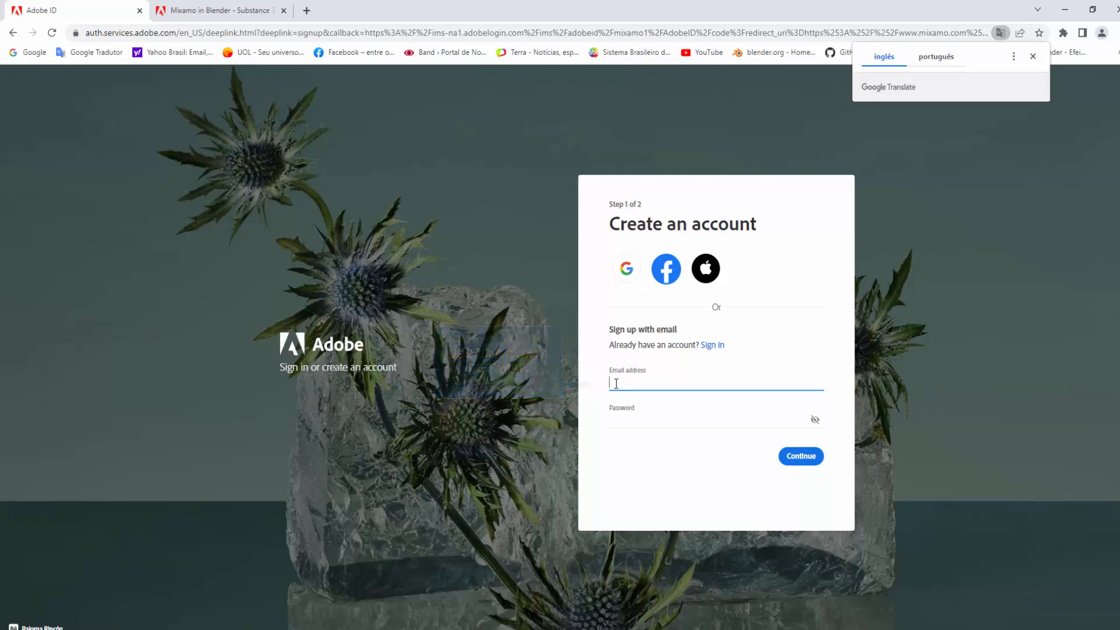
pyautogui.click(13, 34)
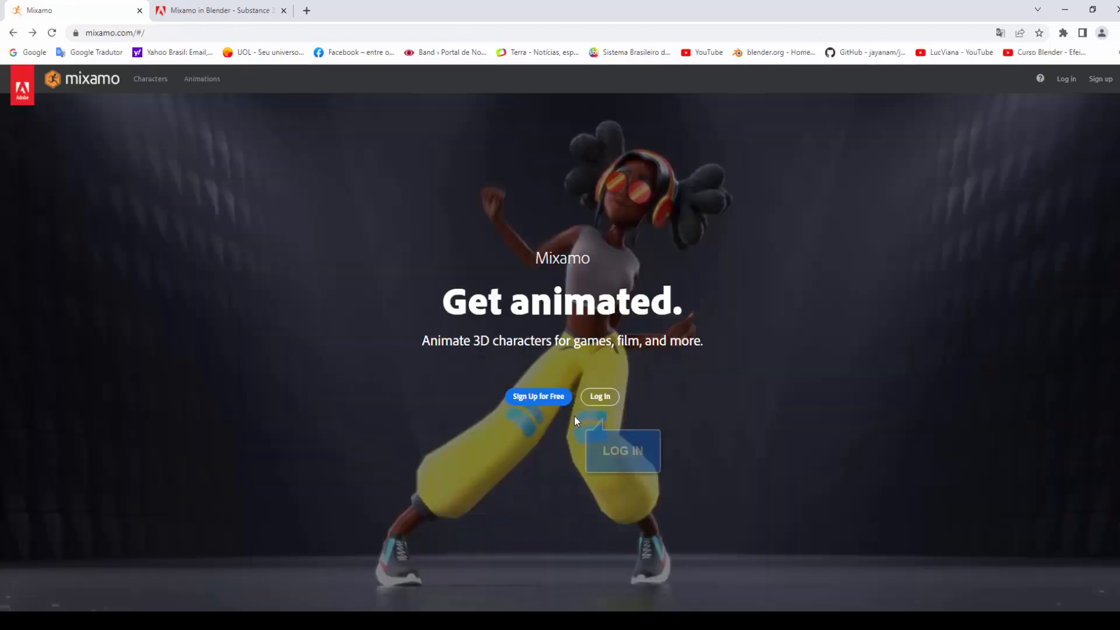
pyautogui.click(601, 397)
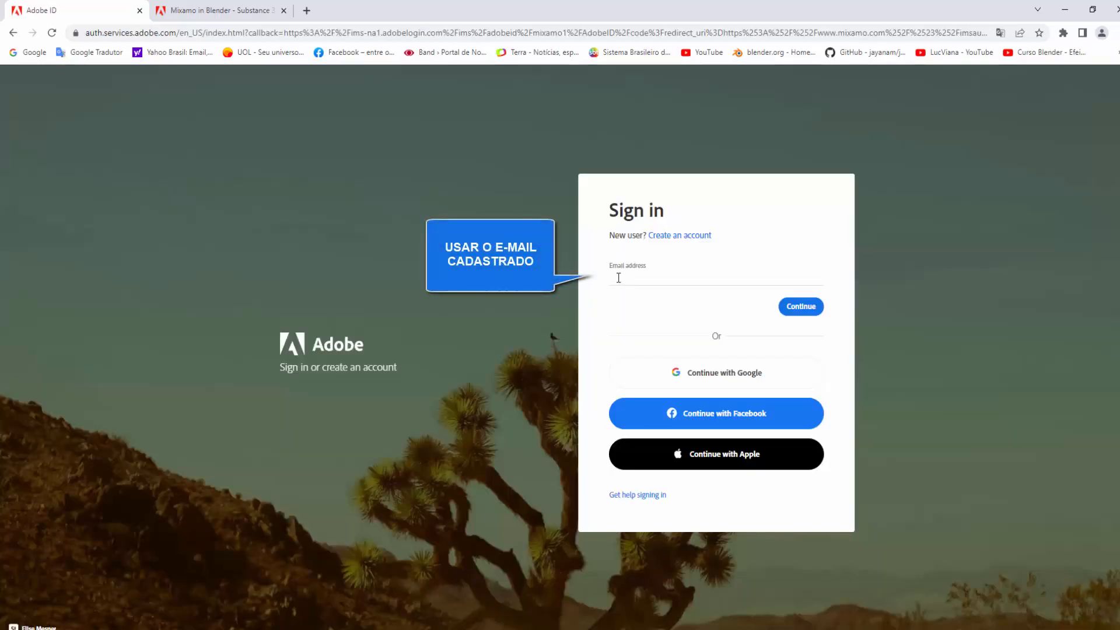
pyautogui.click(813, 307)
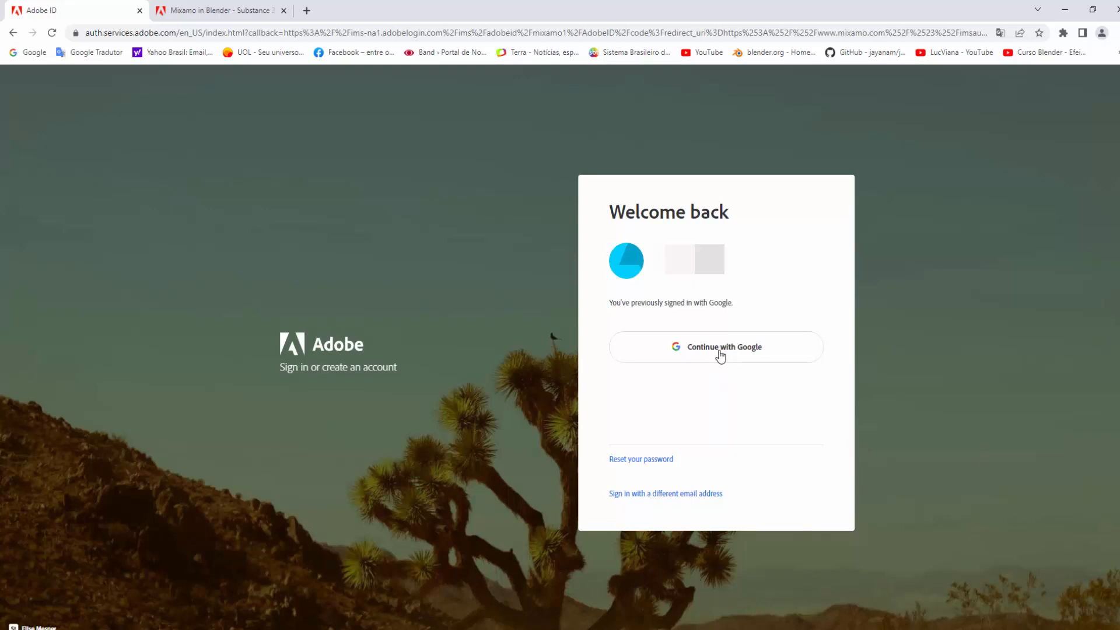
pyautogui.click(721, 354)
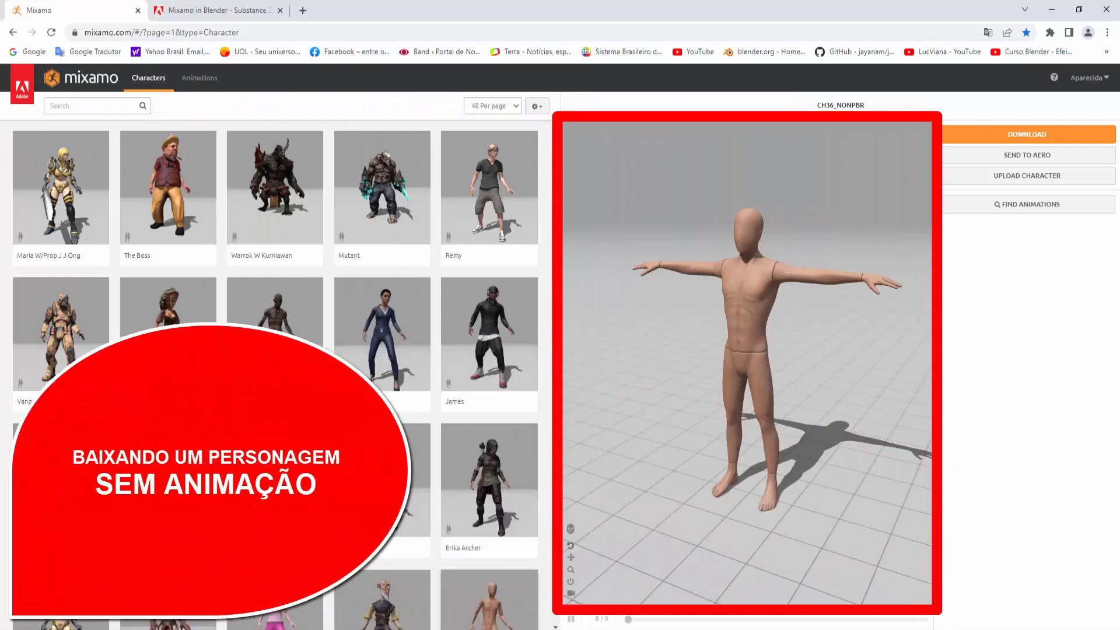
# - Replace the current character with Mannequin from the Mixamo character library
pyautogui.click(554, 303)
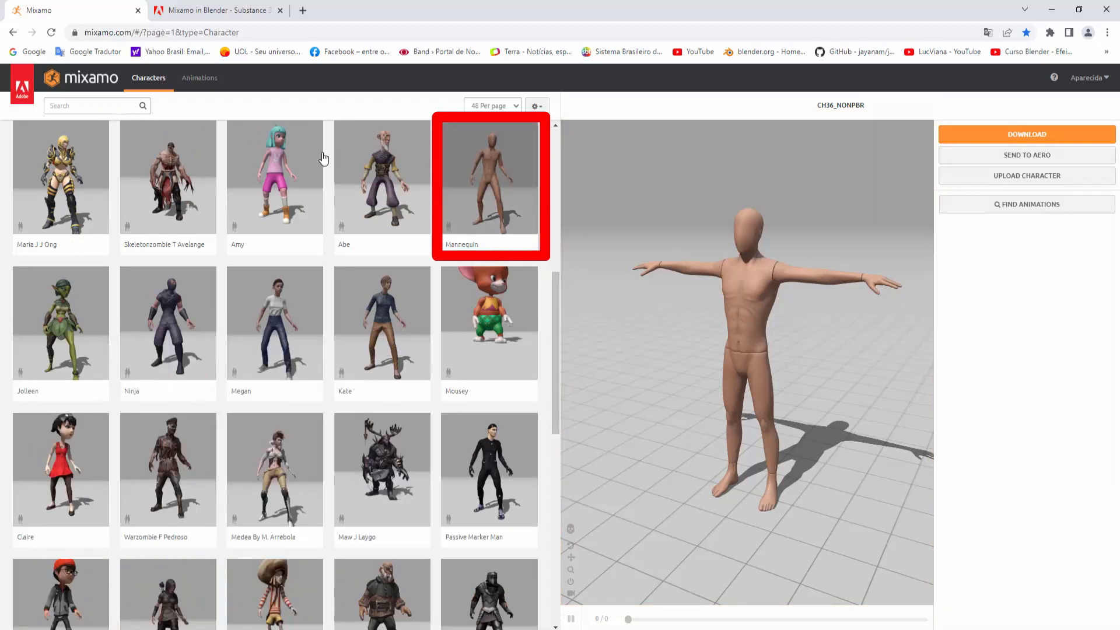
pyautogui.click(492, 207)
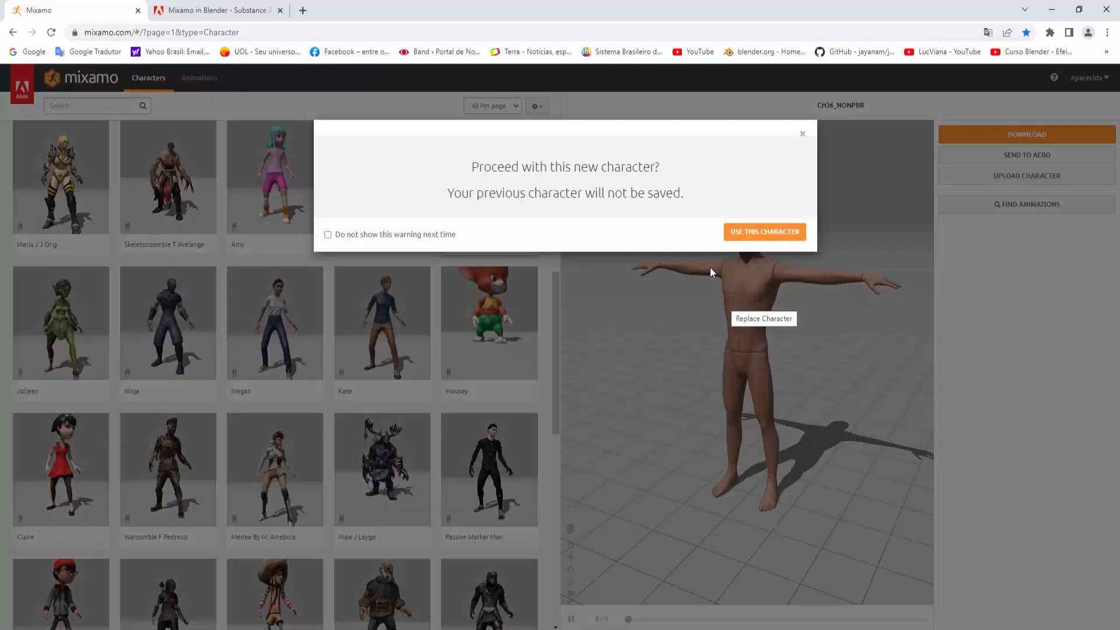
pyautogui.click(762, 234)
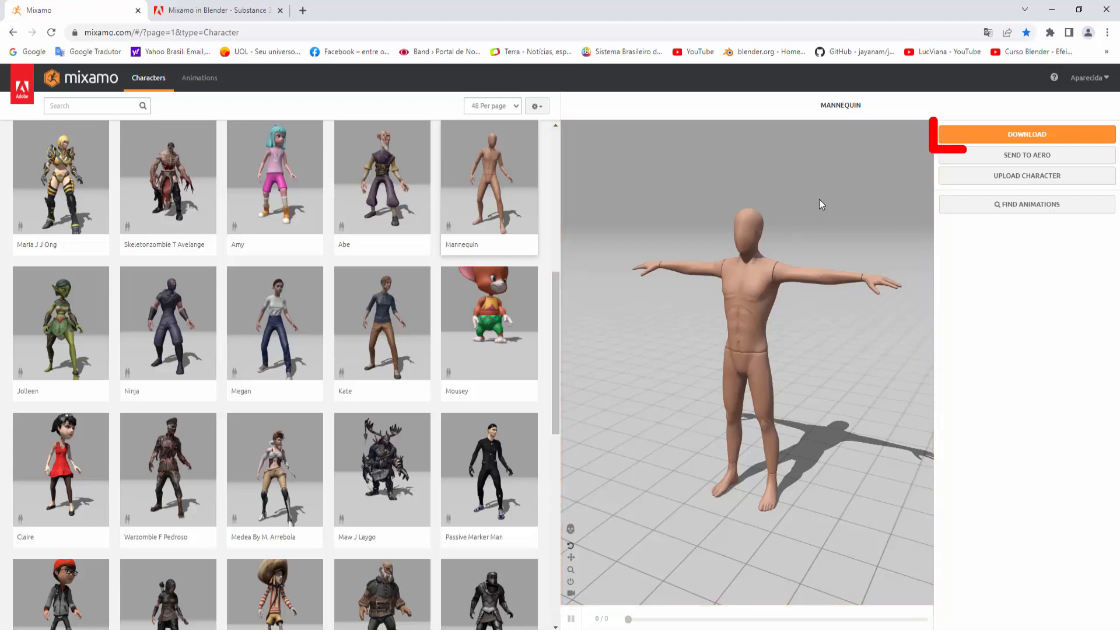
# - Download the Mannequin character in FBX 7.4 format with the T-pose, and look at the file in the Downloads folder
pyautogui.click(1013, 133)
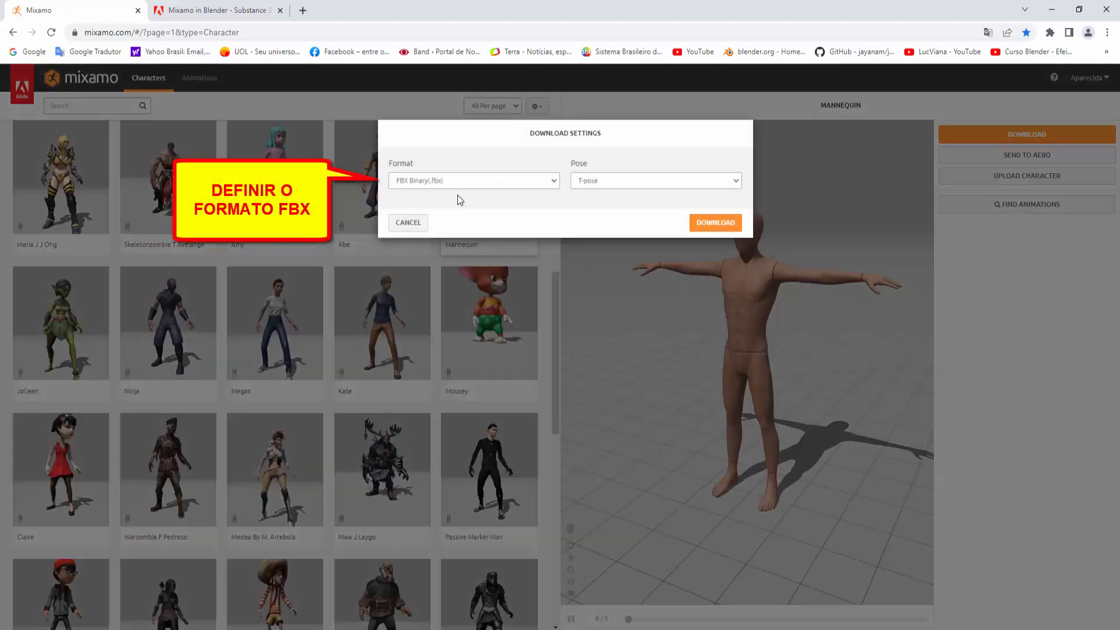
pyautogui.click(556, 183)
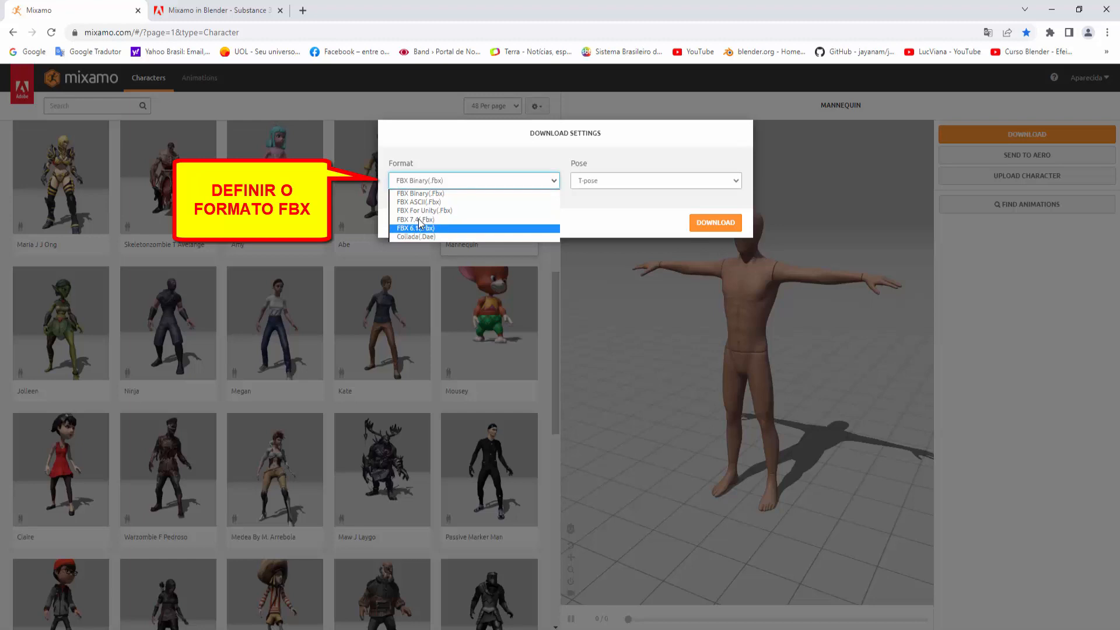
pyautogui.click(419, 219)
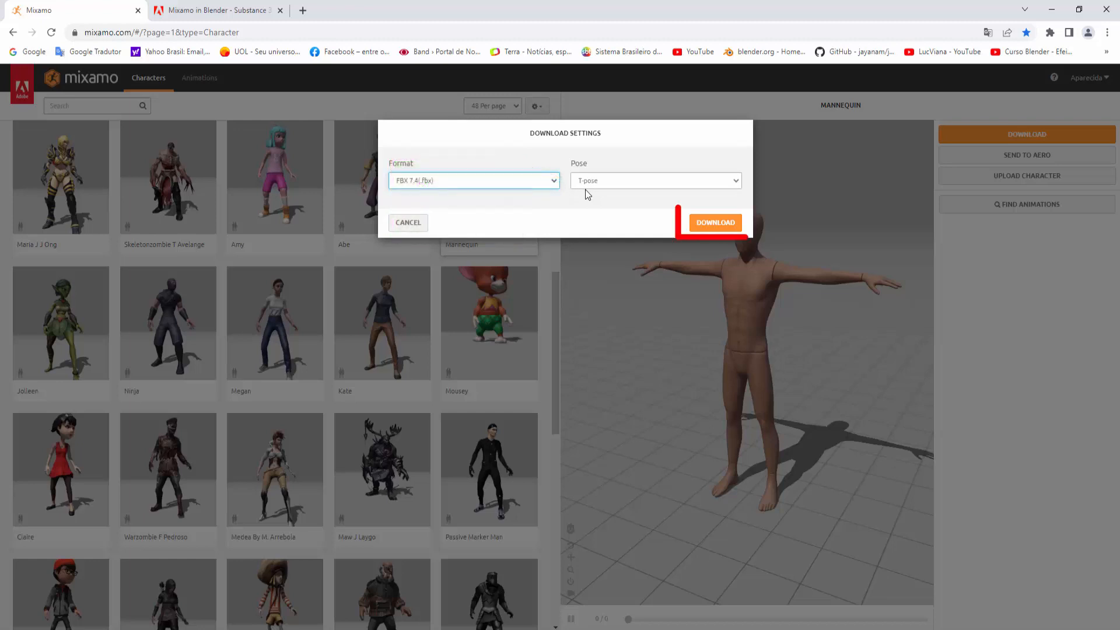
pyautogui.click(722, 223)
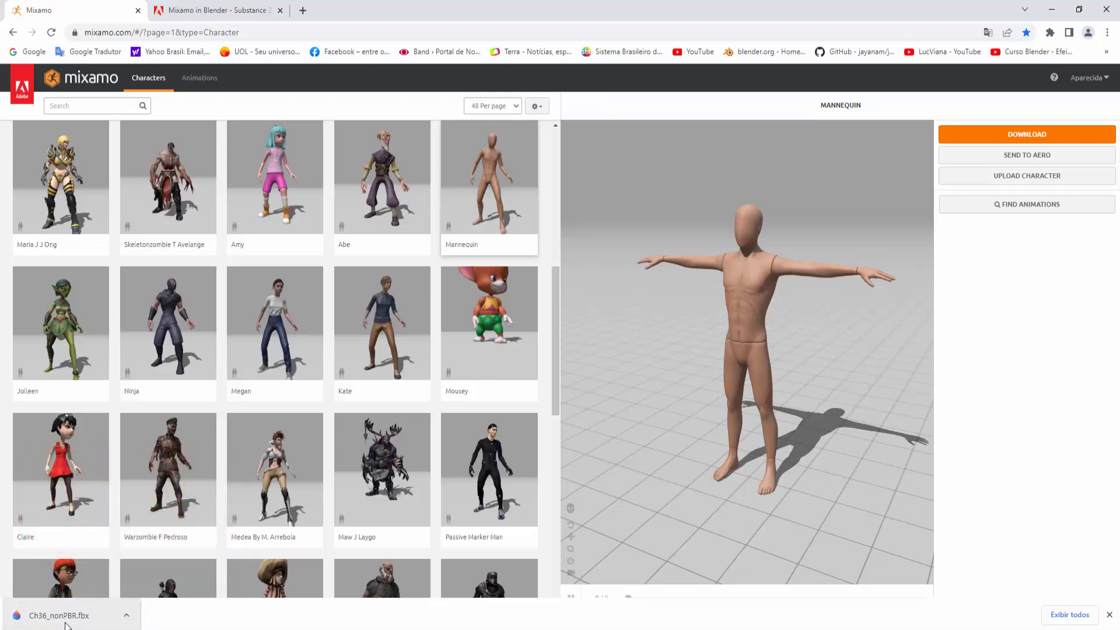
pyautogui.moveTo(210, 629)
pyautogui.click(210, 600)
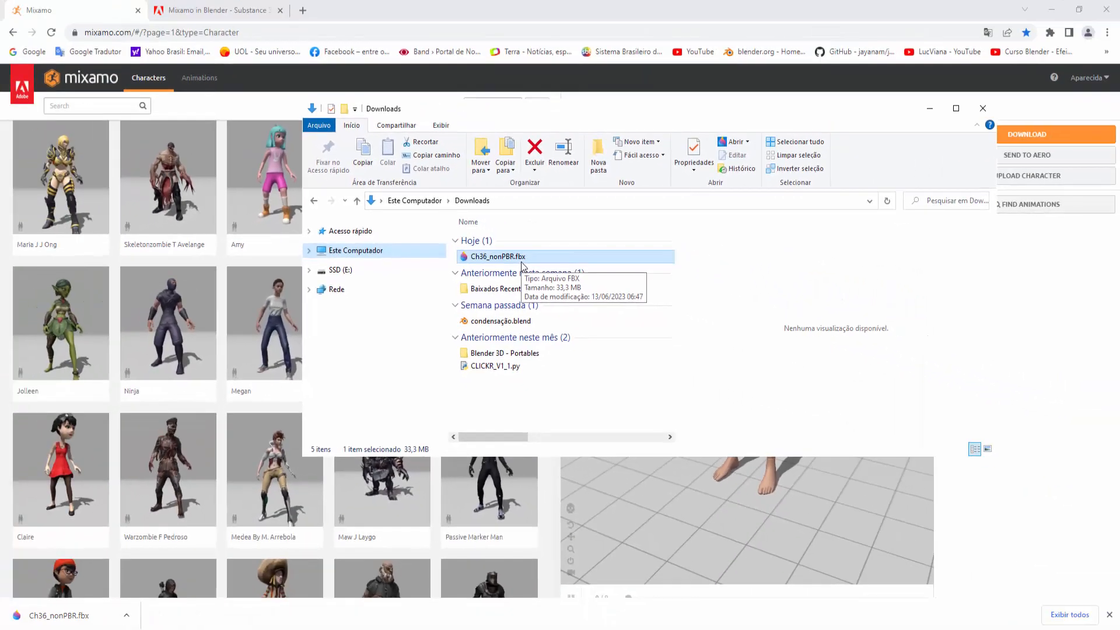
# - Download the Mixamo add-on for Blender from its Adobe page and look at the zip in the Downloads folder
pyautogui.click(222, 10)
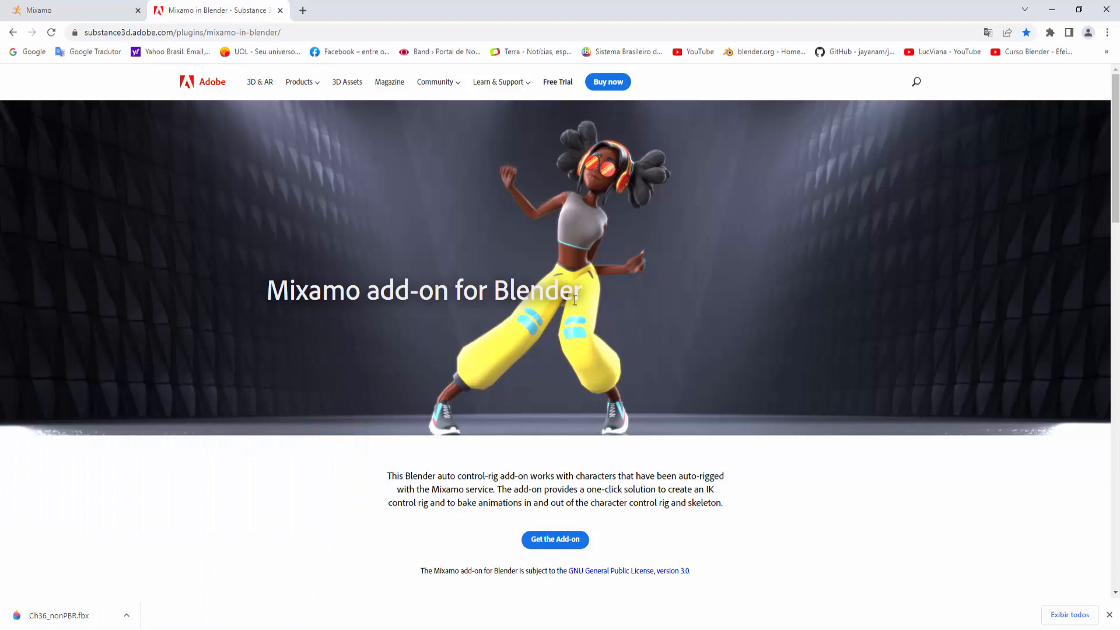
pyautogui.click(561, 543)
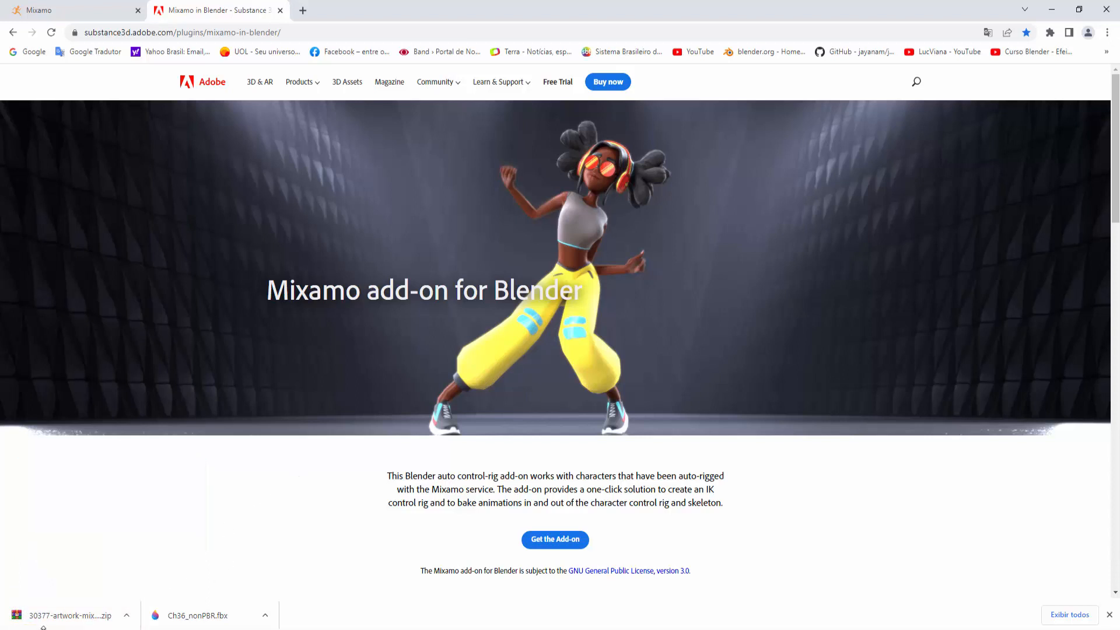
pyautogui.click(211, 629)
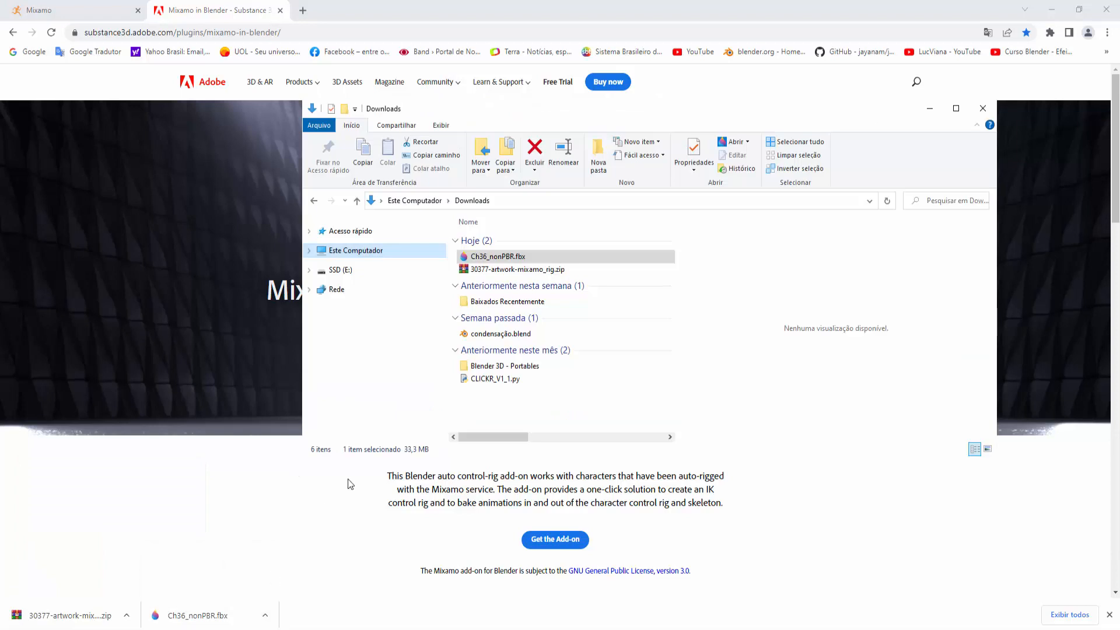
pyautogui.click(487, 259)
# - Return to the Mixamo page and search its animations for "walking"
pyautogui.click(100, 10)
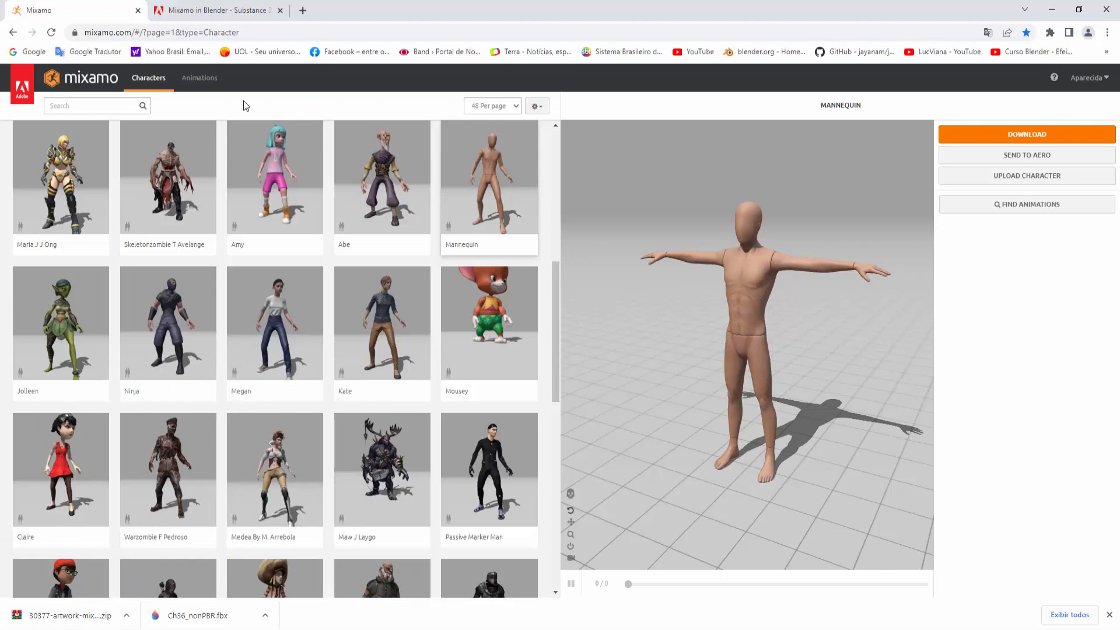
pyautogui.click(198, 82)
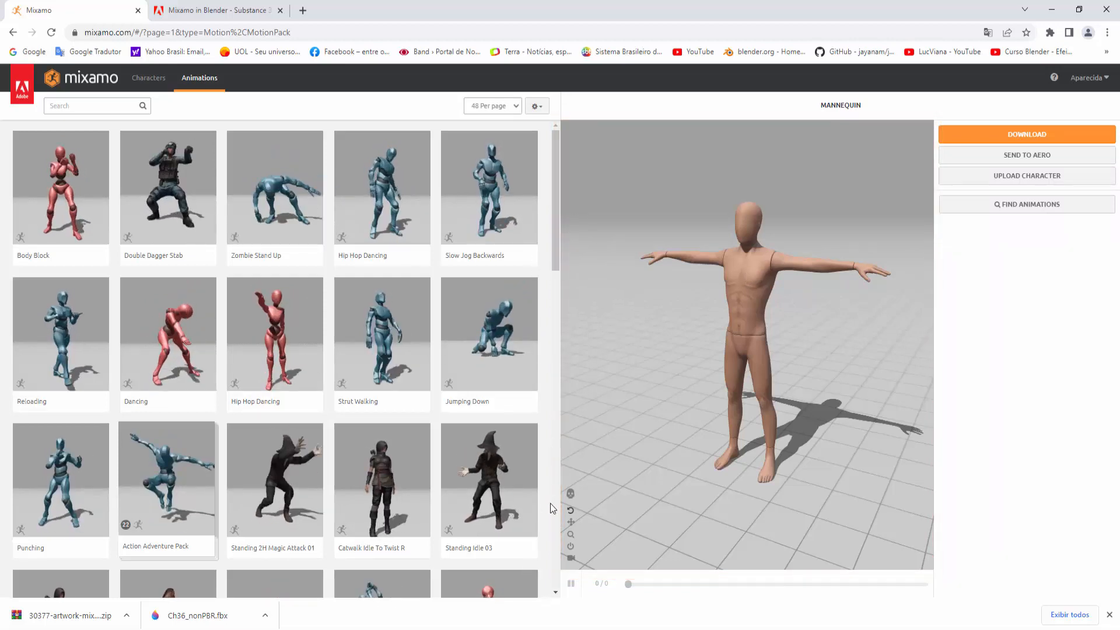
pyautogui.scroll(-13, 554, 575)
pyautogui.scroll(-4, 554, 573)
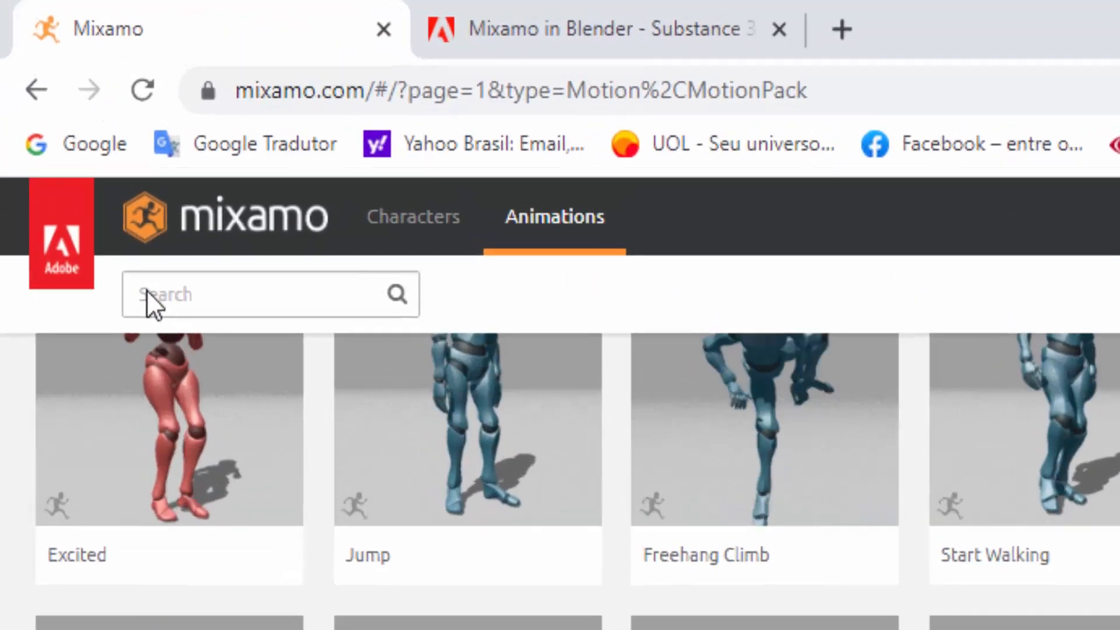
pyautogui.click(155, 292)
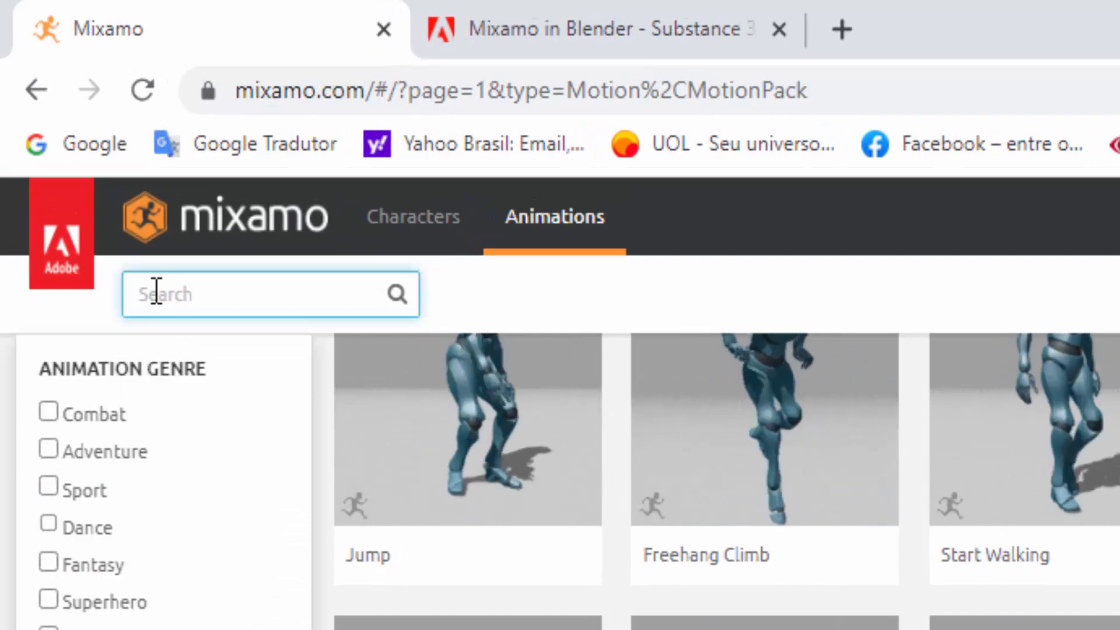
pyautogui.write('walking')
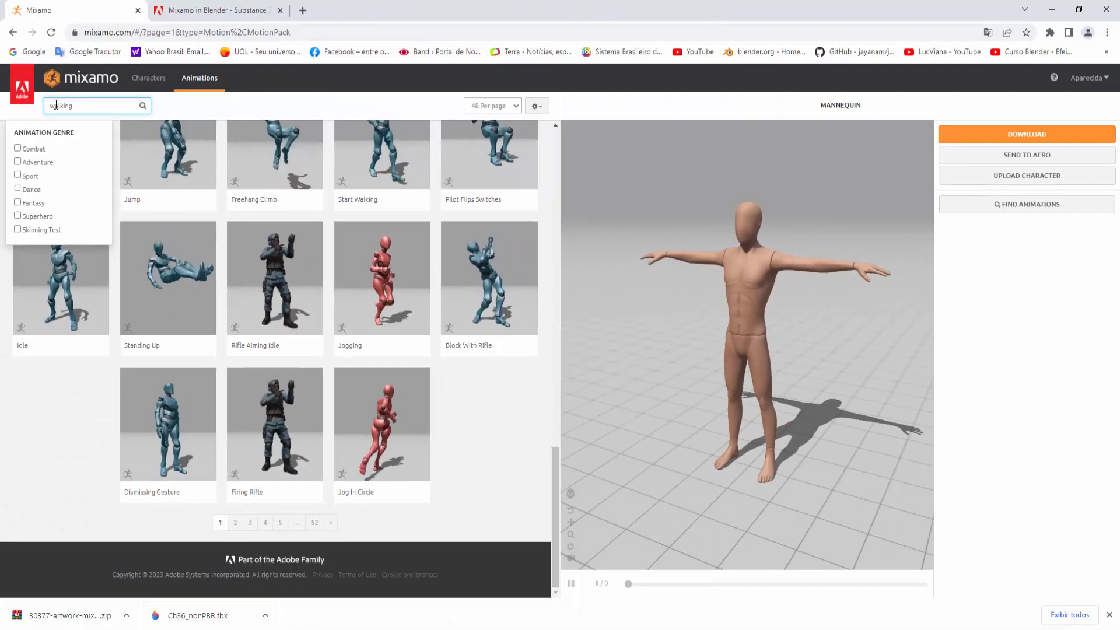
pyautogui.press('Return')
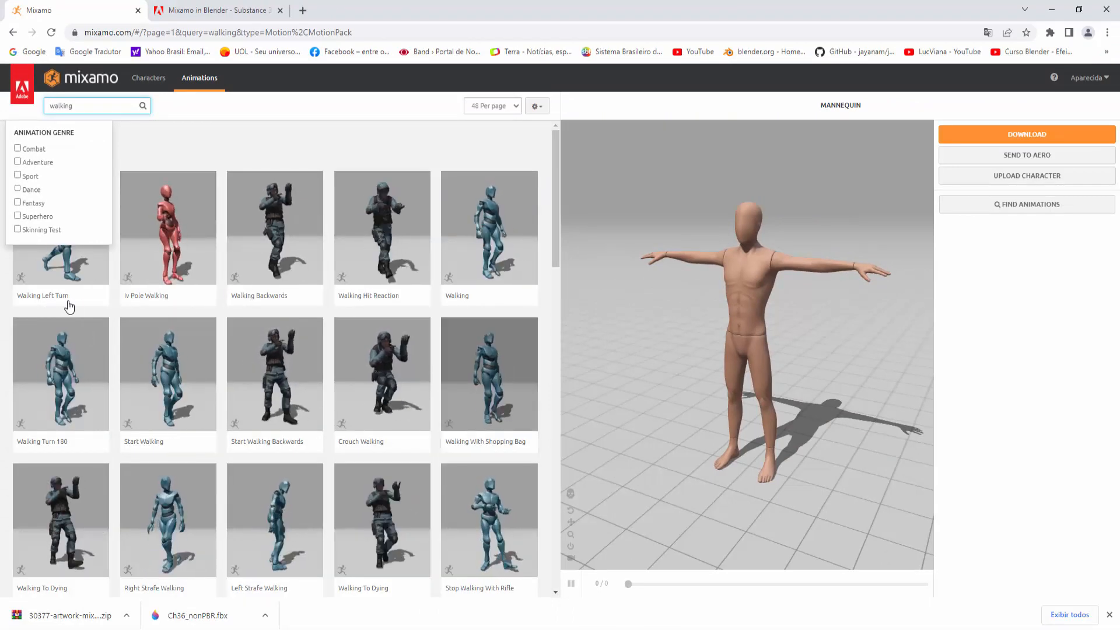
# - Apply the Start Walking animation to the Mannequin and download it as FBX 7.4, with skin, 30 frames per second and no keyframe reduction
pyautogui.click(172, 378)
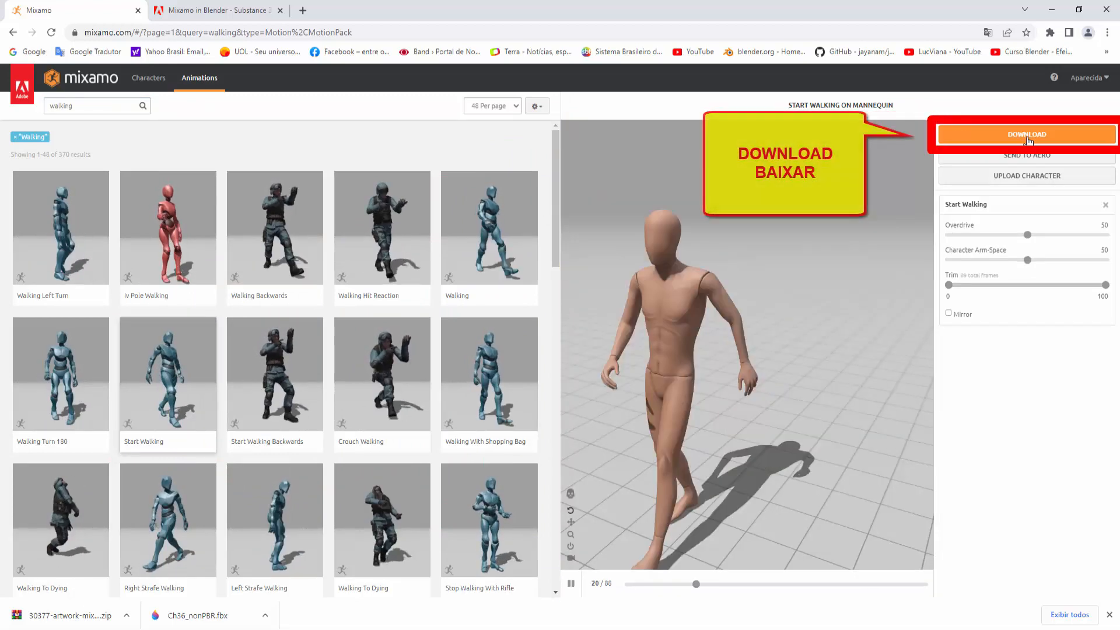
pyautogui.click(1027, 134)
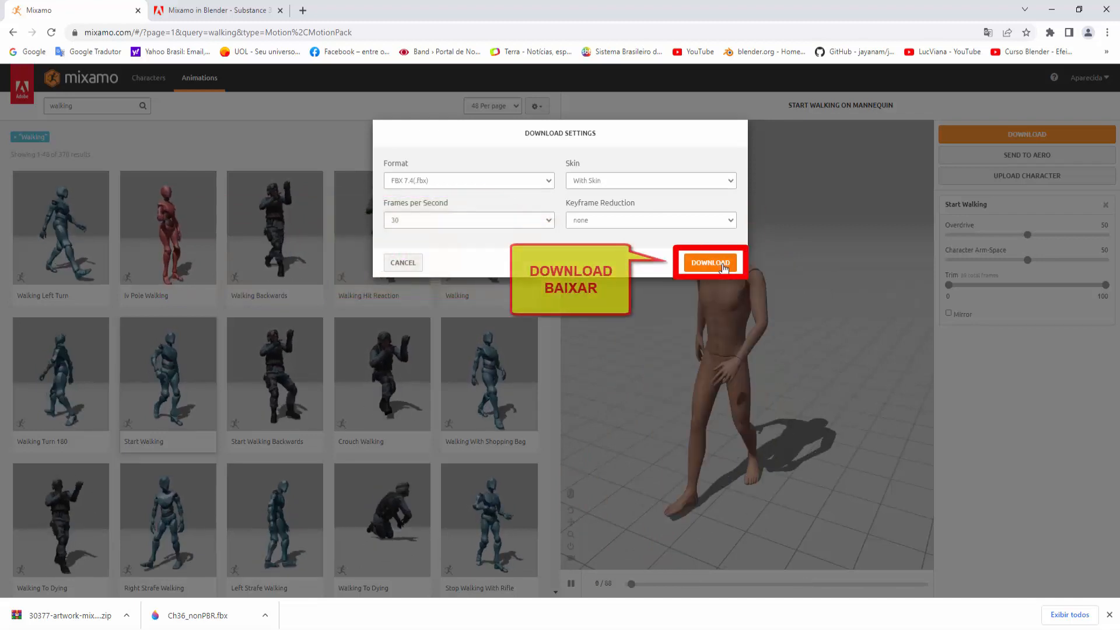
pyautogui.click(723, 266)
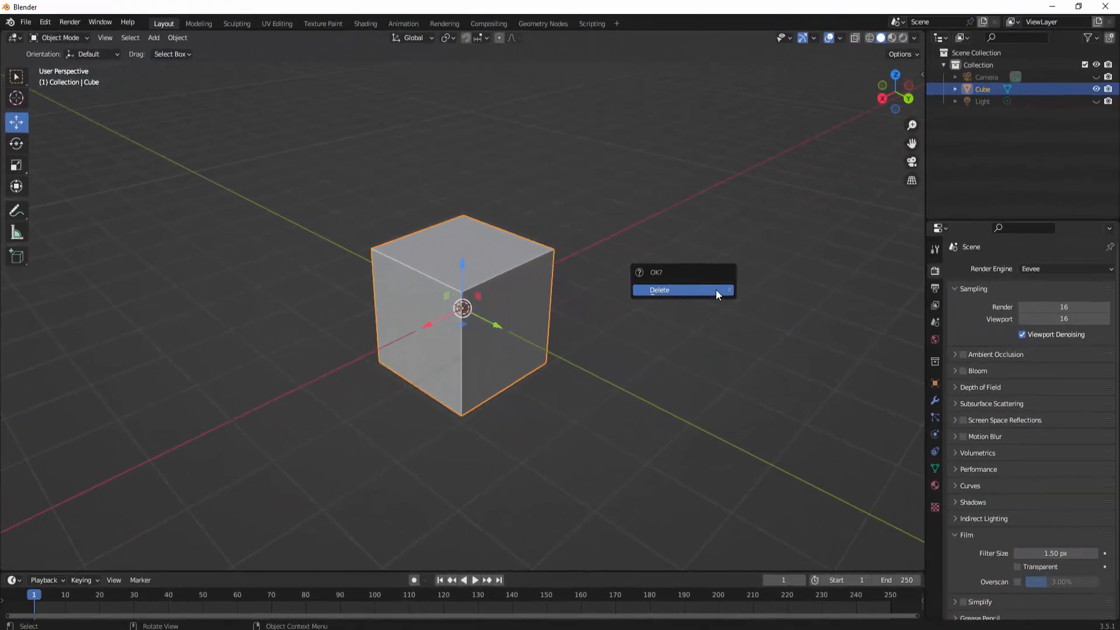
# - Switch to Blender and confirm the deletion of the selected cube
pyautogui.click(716, 289)
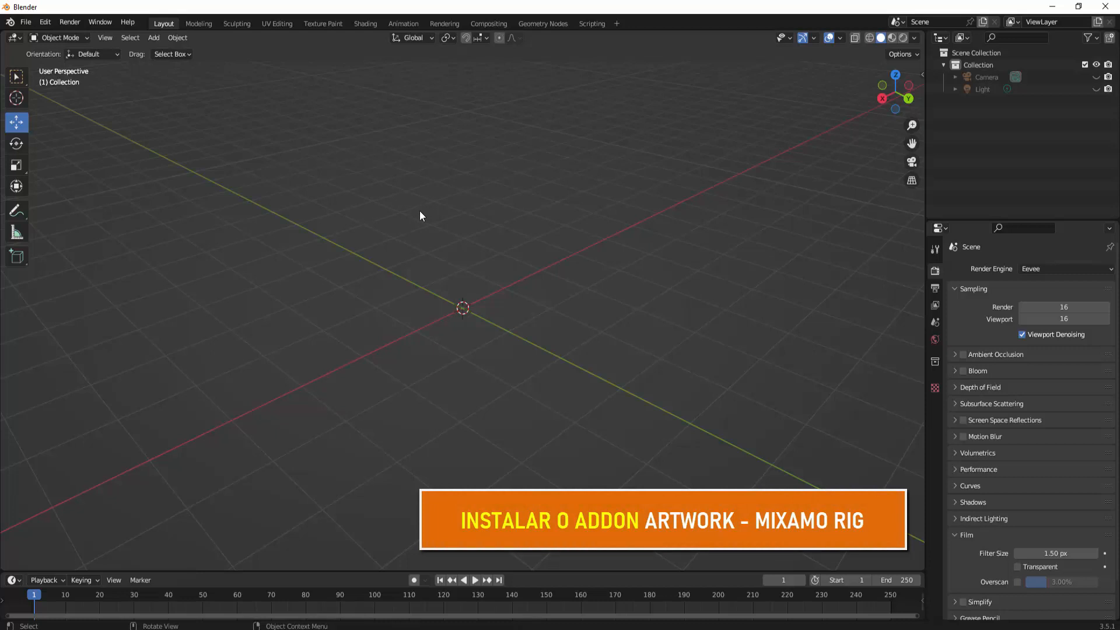
# - Install the Mixamo add-on in the preferences from 30377-artwork-mixamo_rig.zip in the Downloads folder
pyautogui.click(43, 23)
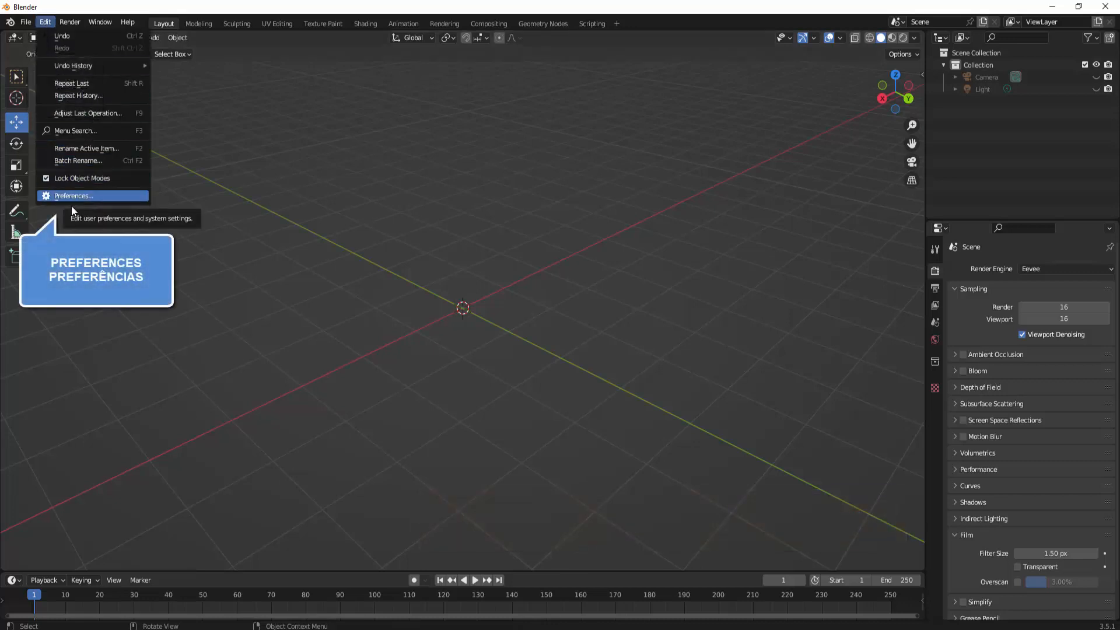
pyautogui.click(89, 197)
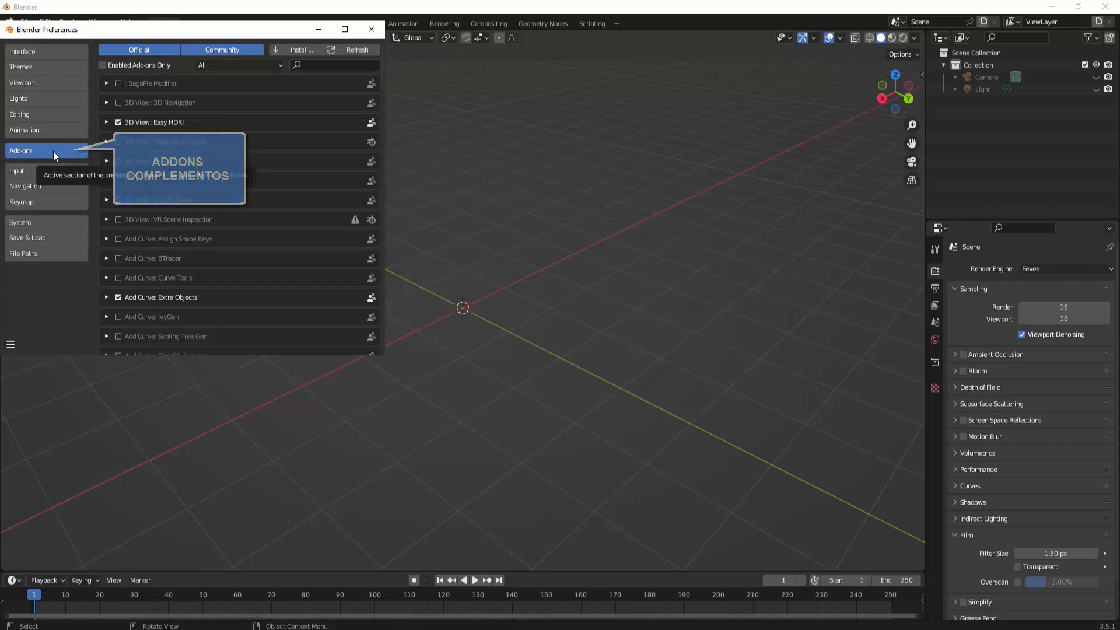
pyautogui.click(306, 51)
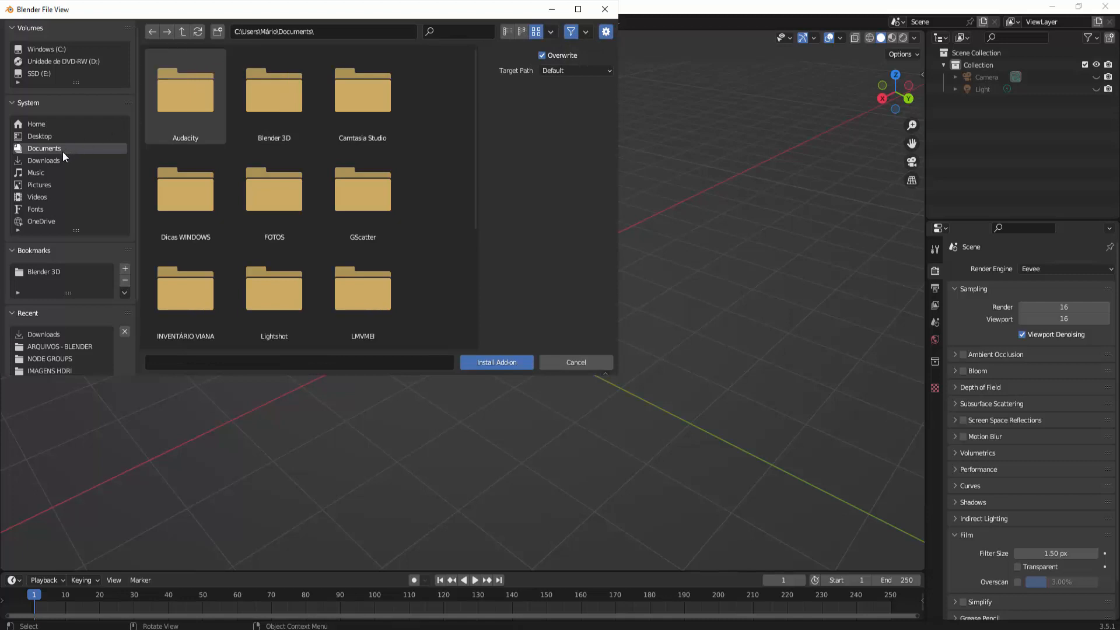
pyautogui.click(44, 160)
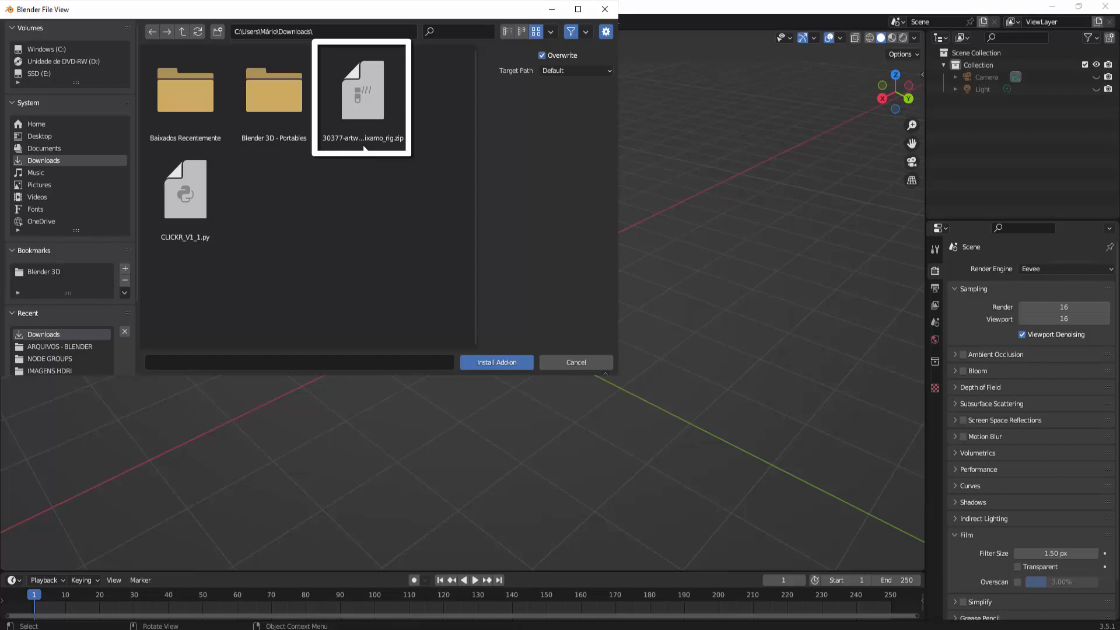
pyautogui.click(370, 127)
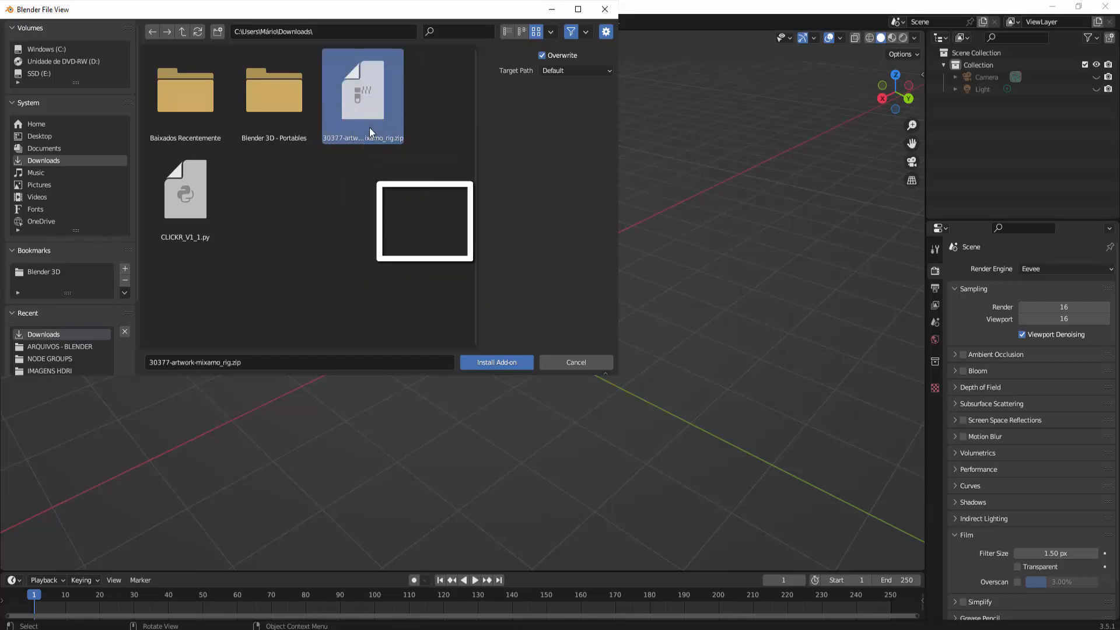
pyautogui.click(510, 363)
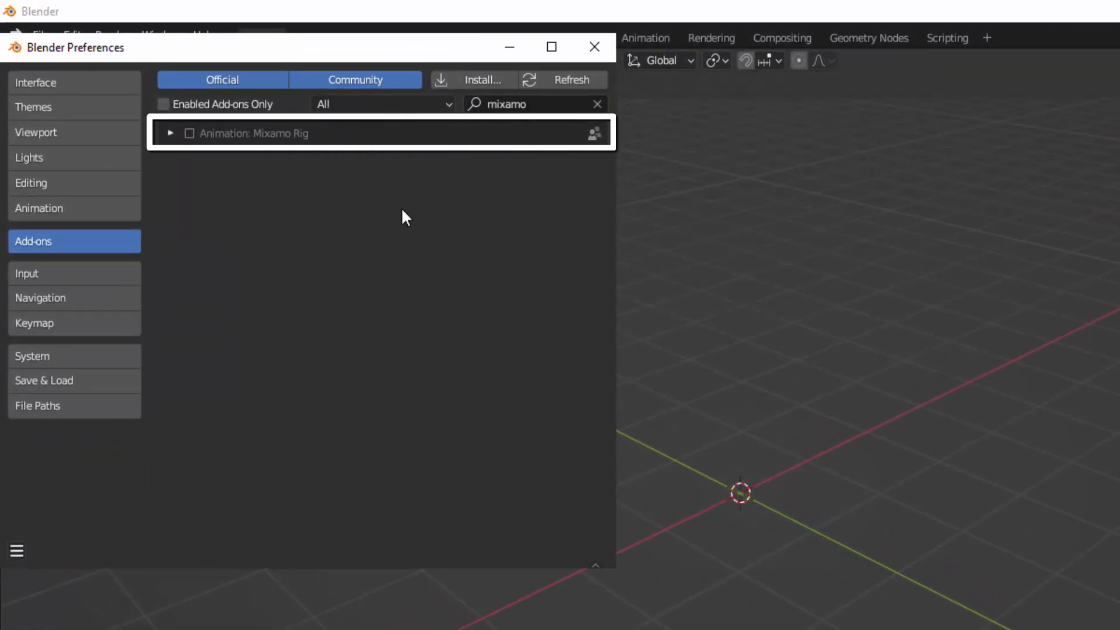
# - Enable the Animation: Mixamo Rig add-on with its details expanded, and close the preferences
pyautogui.click(170, 132)
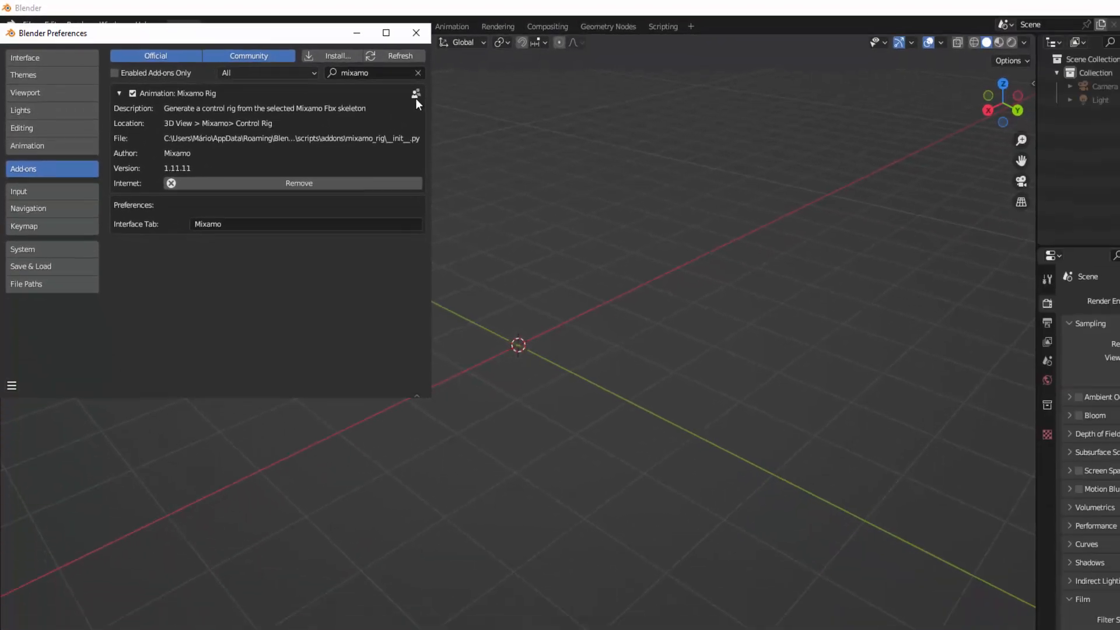
pyautogui.click(372, 30)
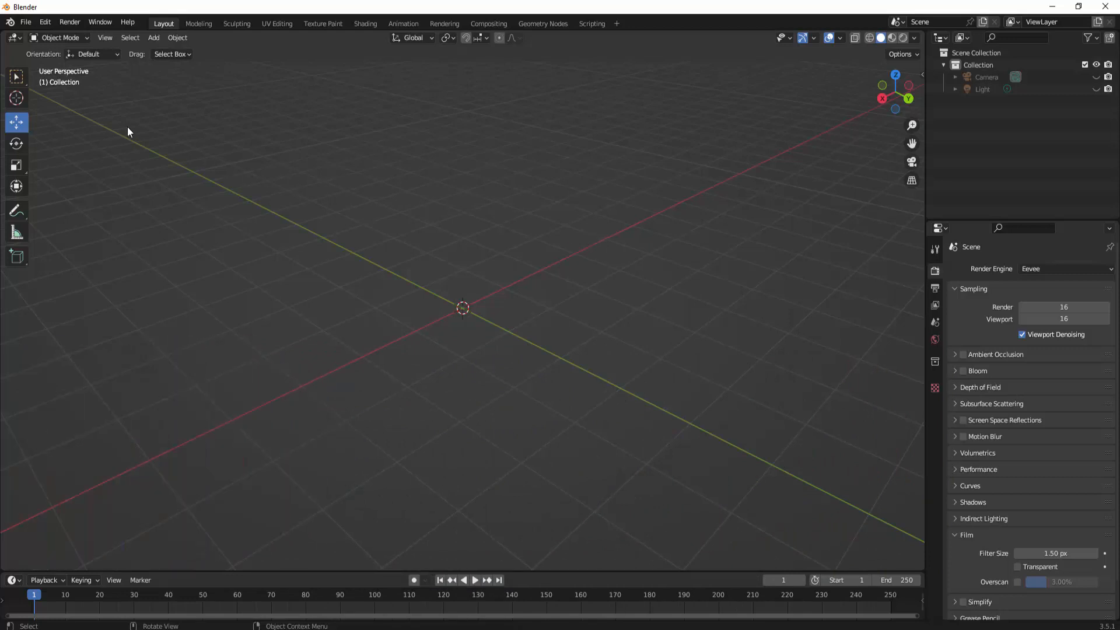
# - Import the animated character Start Walking.fbx from the Downloads folder as FBX
pyautogui.click(27, 23)
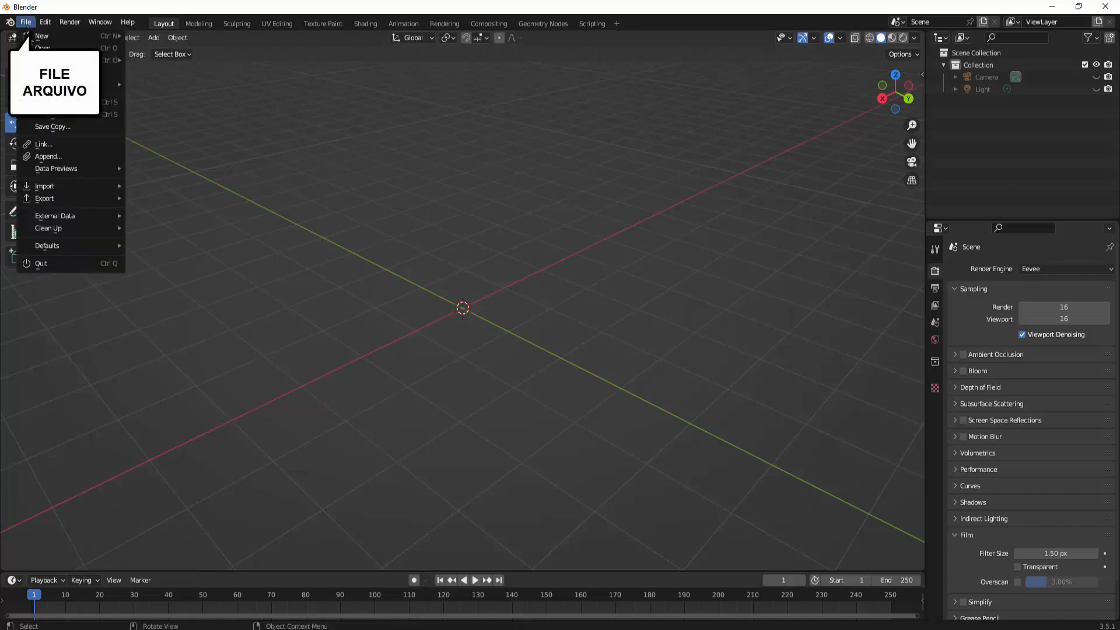
pyautogui.moveTo(63, 202)
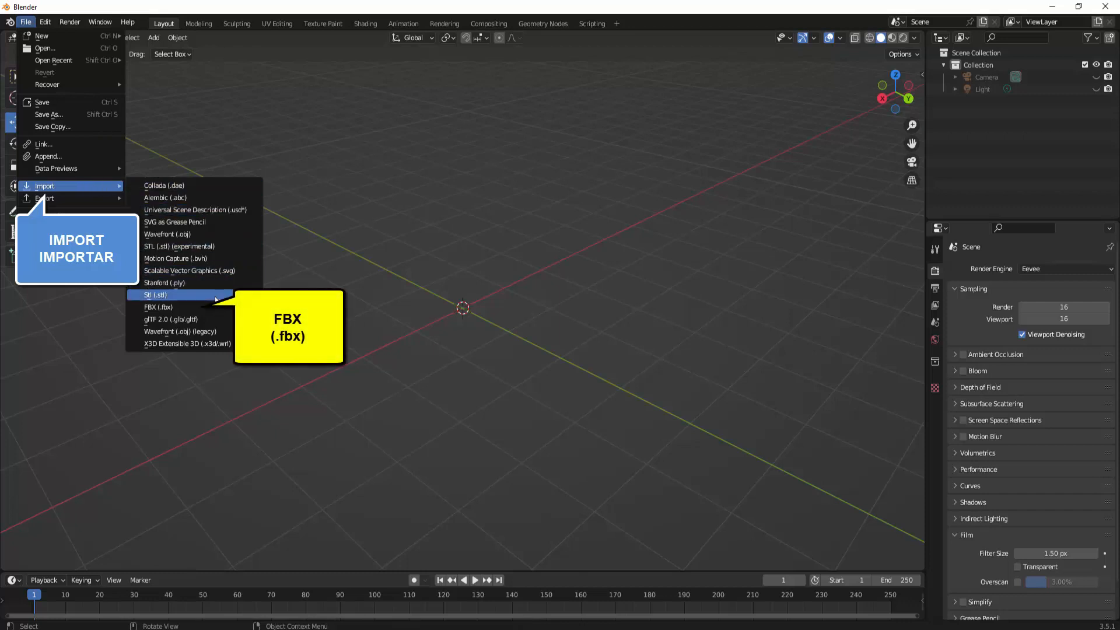
pyautogui.click(202, 307)
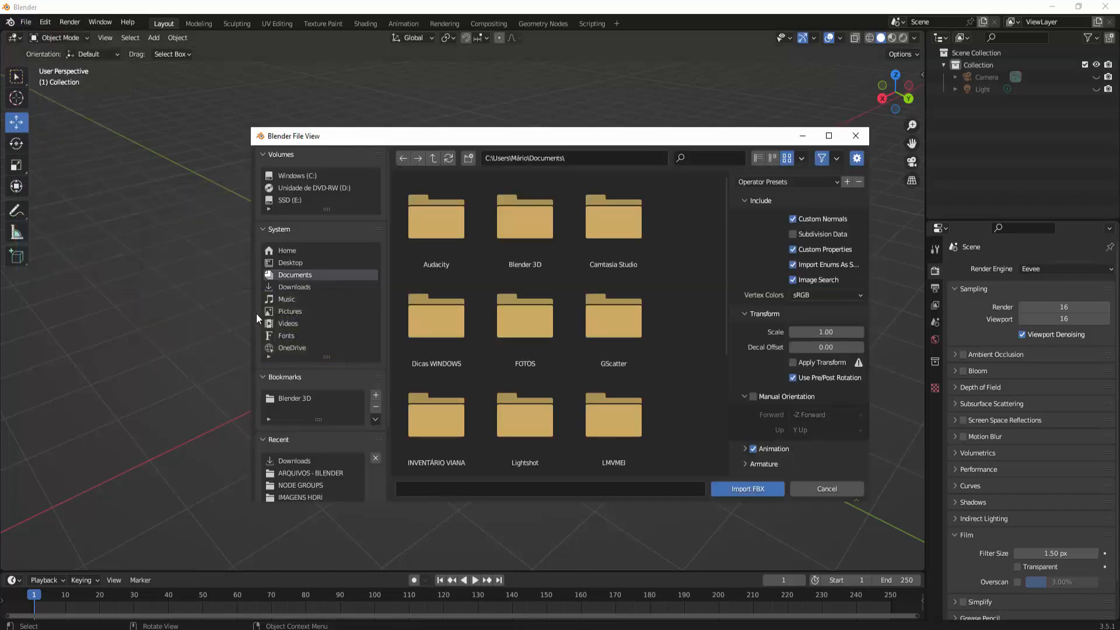
pyautogui.click(286, 287)
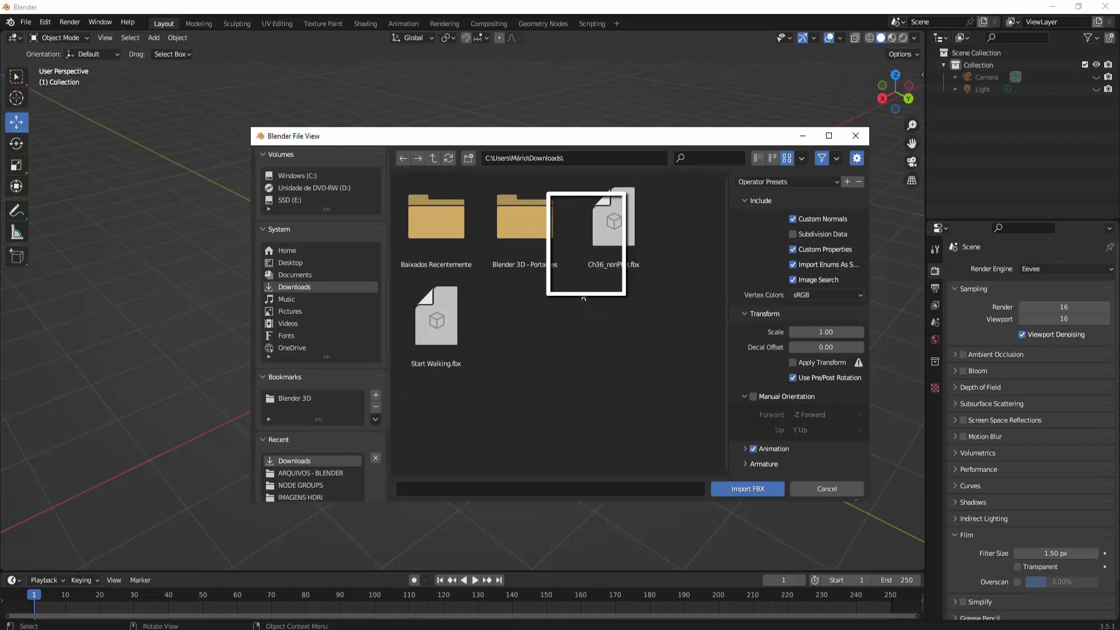
pyautogui.click(447, 327)
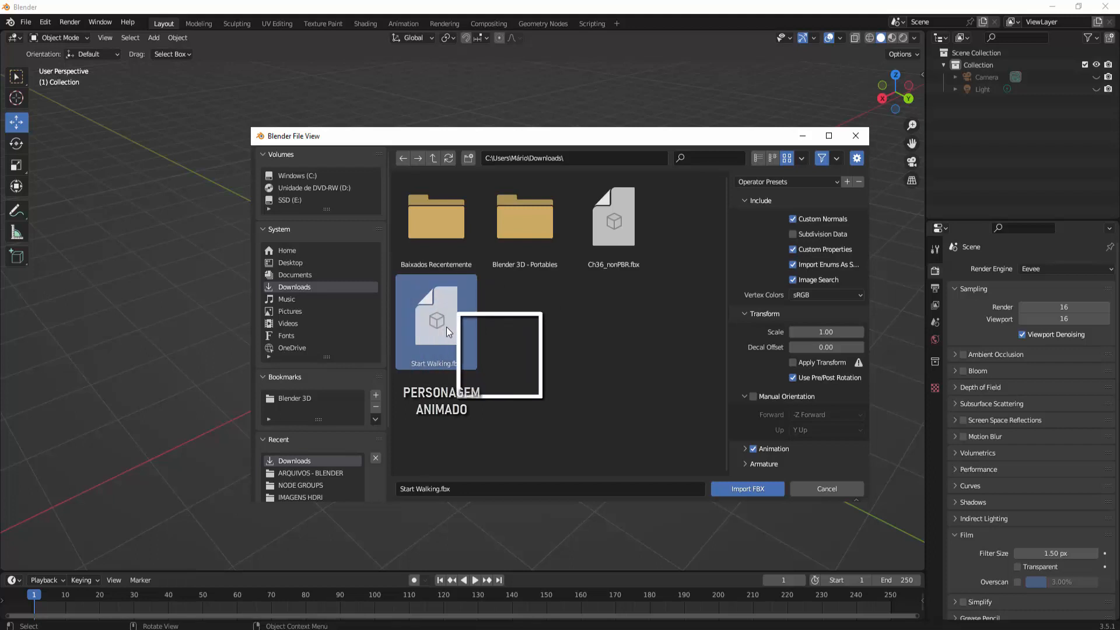
pyautogui.click(740, 488)
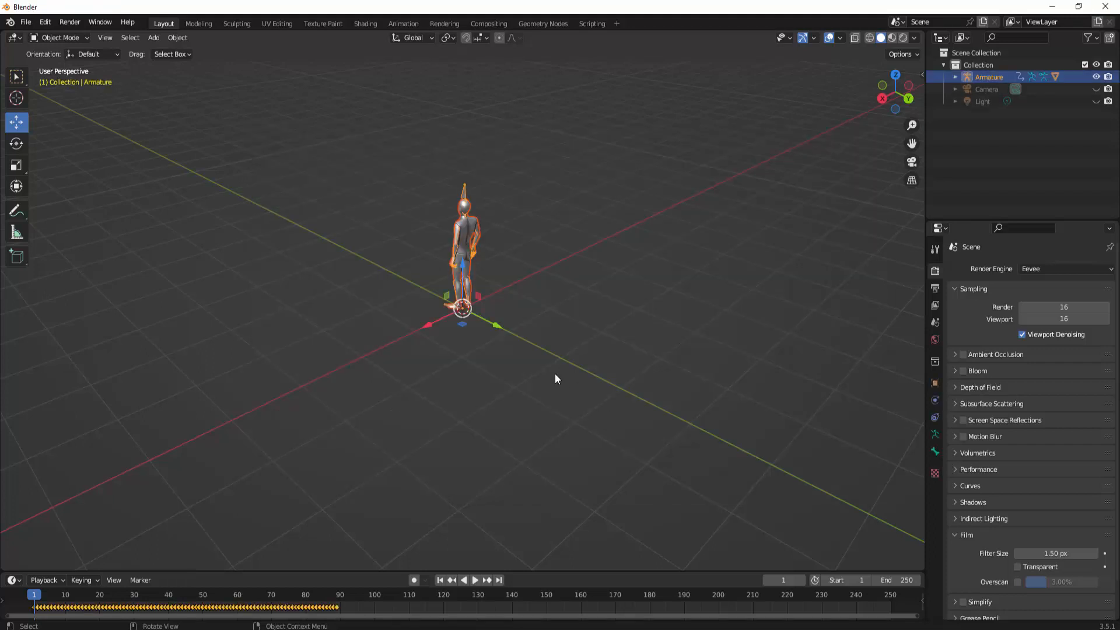
# - Play the character's walking animation twice, pausing it each time, and return to the first frame
pyautogui.moveTo(509, 401); pyautogui.dragTo(671, 402, button='middle')
pyautogui.scroll(4, 667, 335)
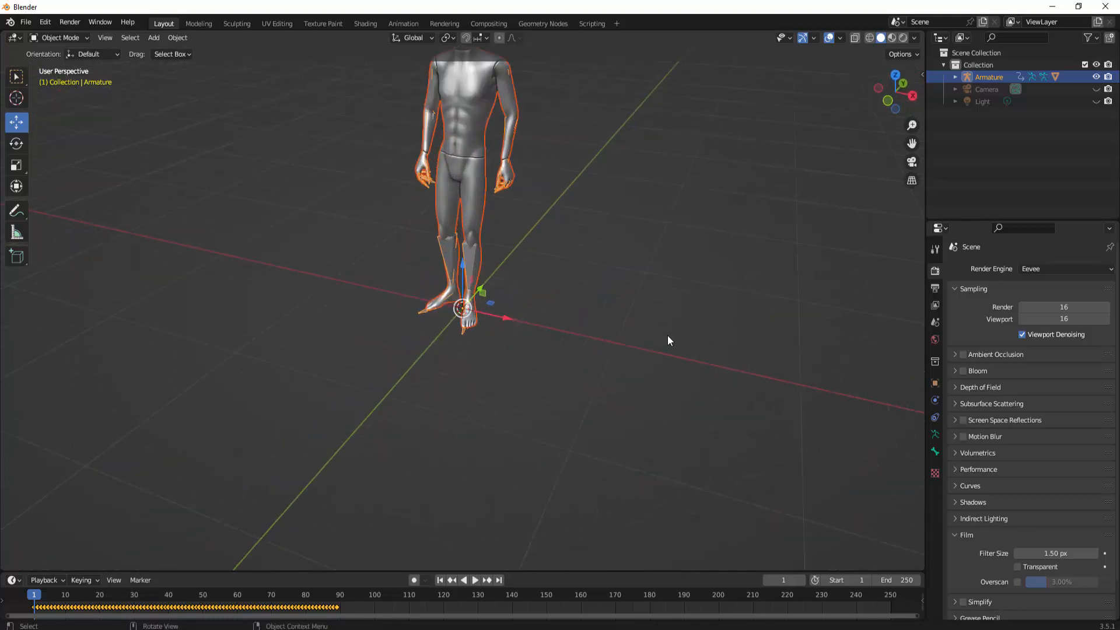
pyautogui.moveTo(912, 144); pyautogui.dragTo(923, 227)
pyautogui.scroll(1, 516, 159)
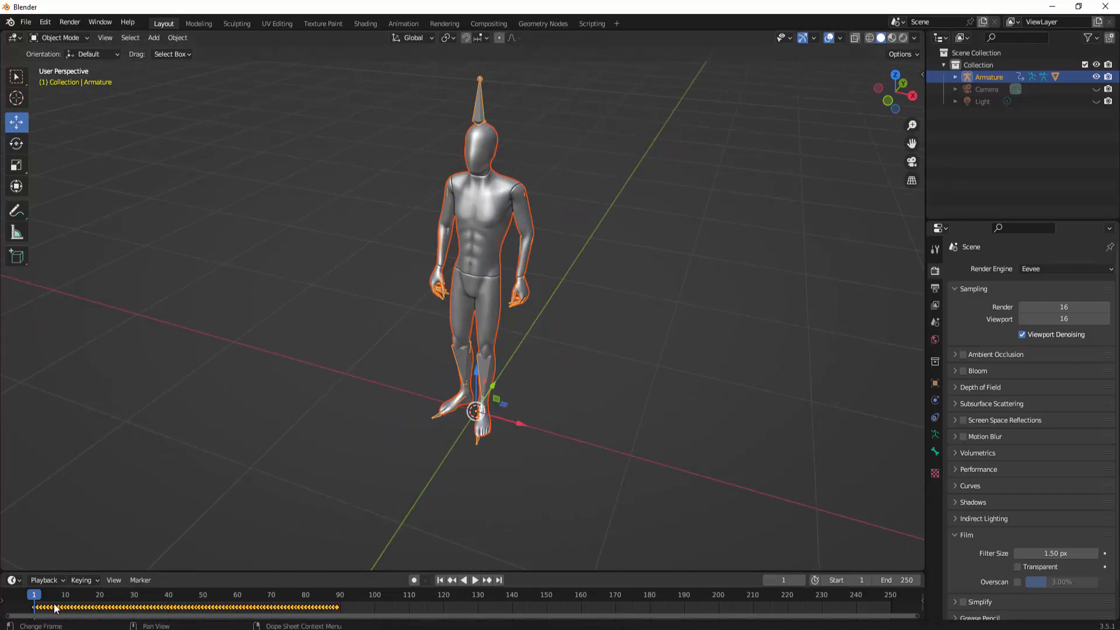
pyautogui.click(476, 580)
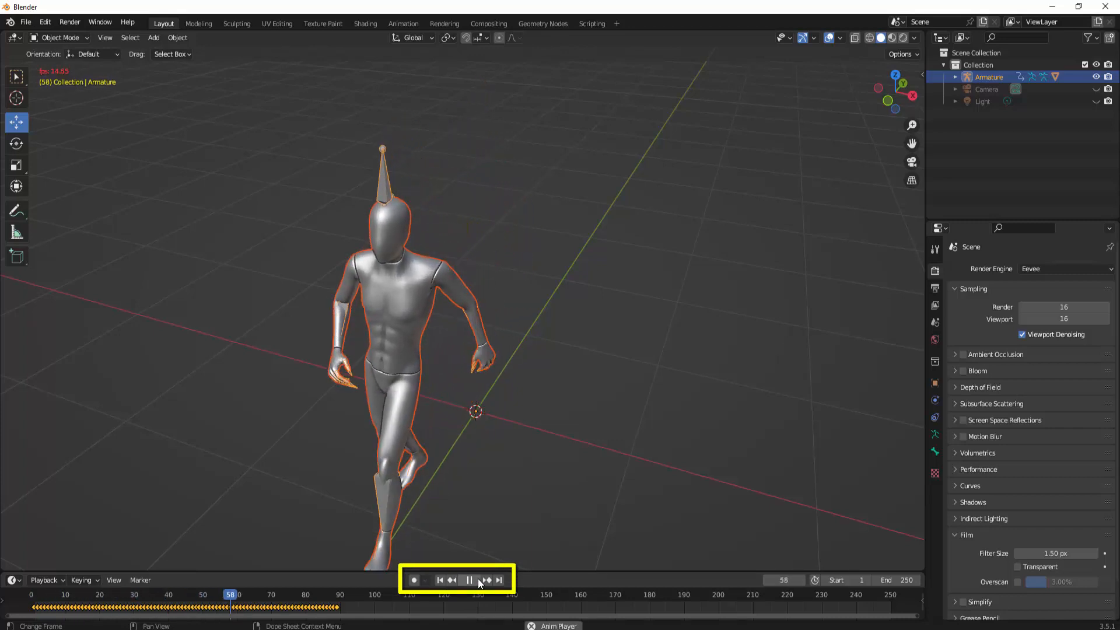
pyautogui.click(477, 581)
pyautogui.scroll(-3, 672, 214)
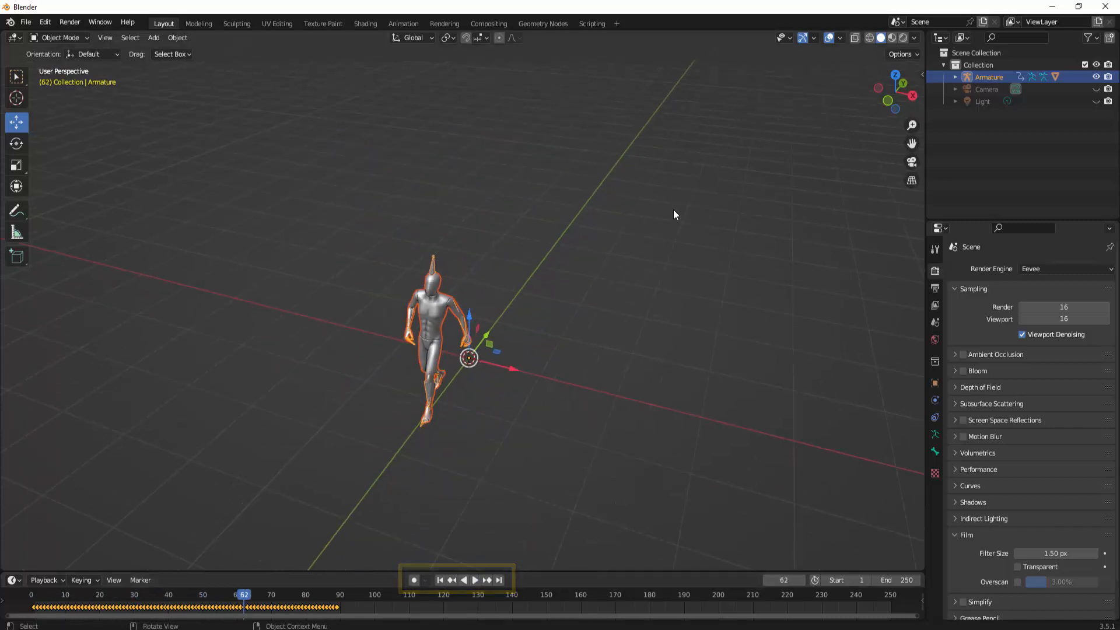
pyautogui.click(477, 579)
pyautogui.click(479, 579)
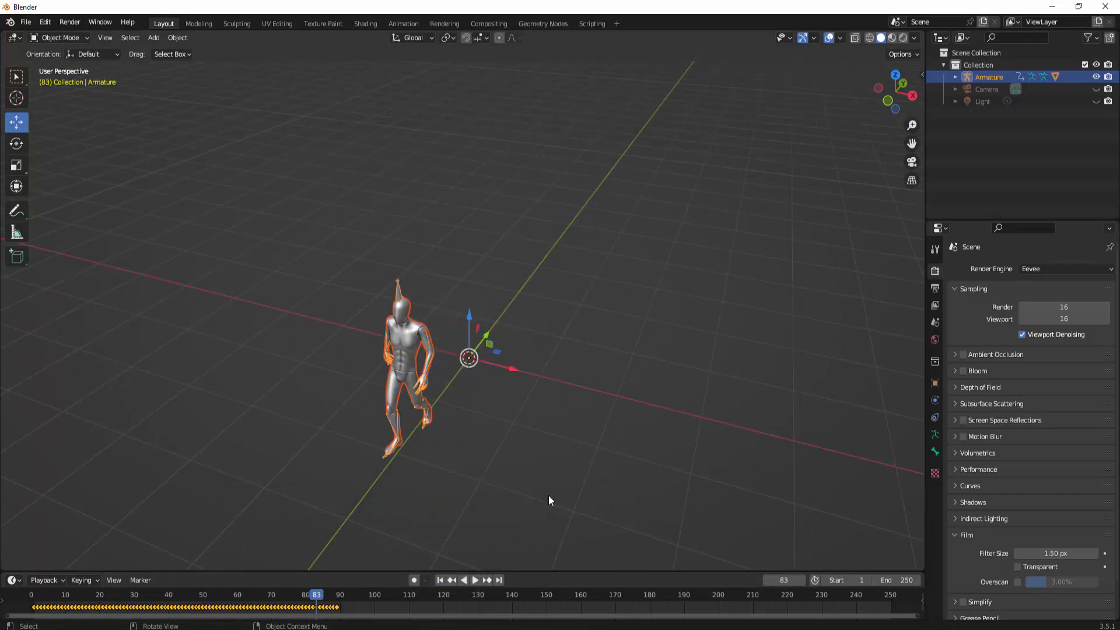
pyautogui.scroll(3, 549, 496)
pyautogui.click(440, 580)
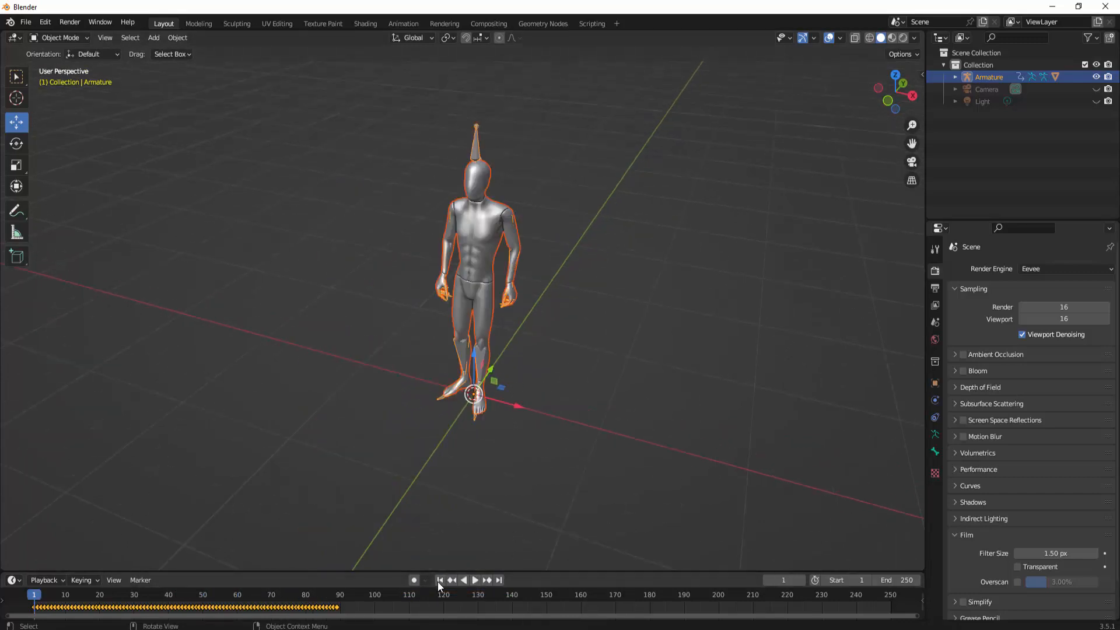
# - Select the character's armature, hide it from the viewport and renders, and play the animation without it
pyautogui.click(476, 153)
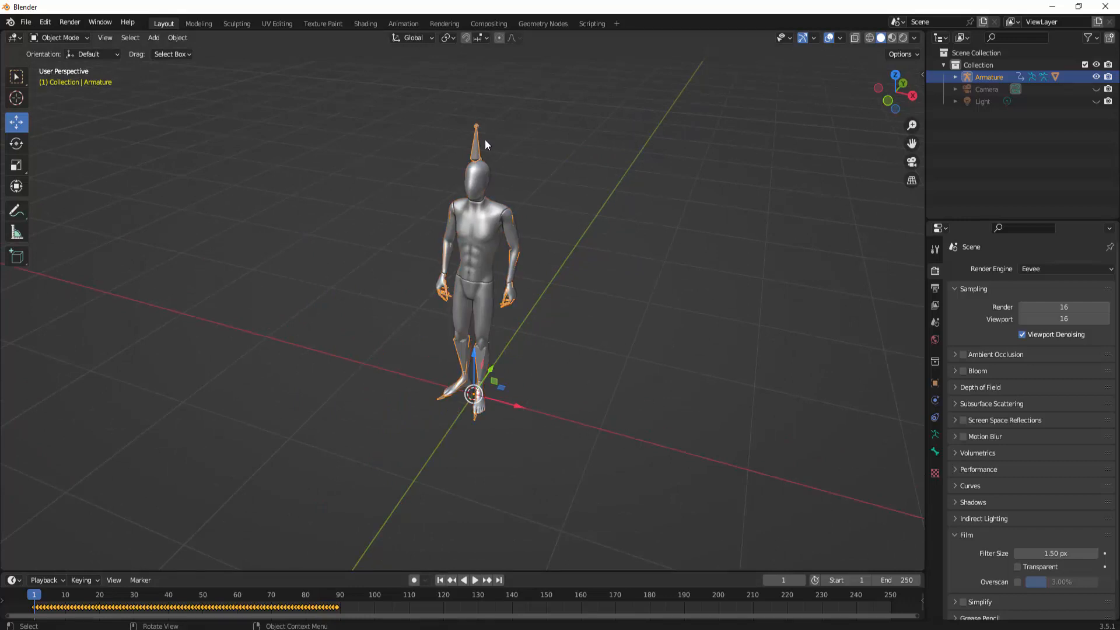
pyautogui.click(485, 225)
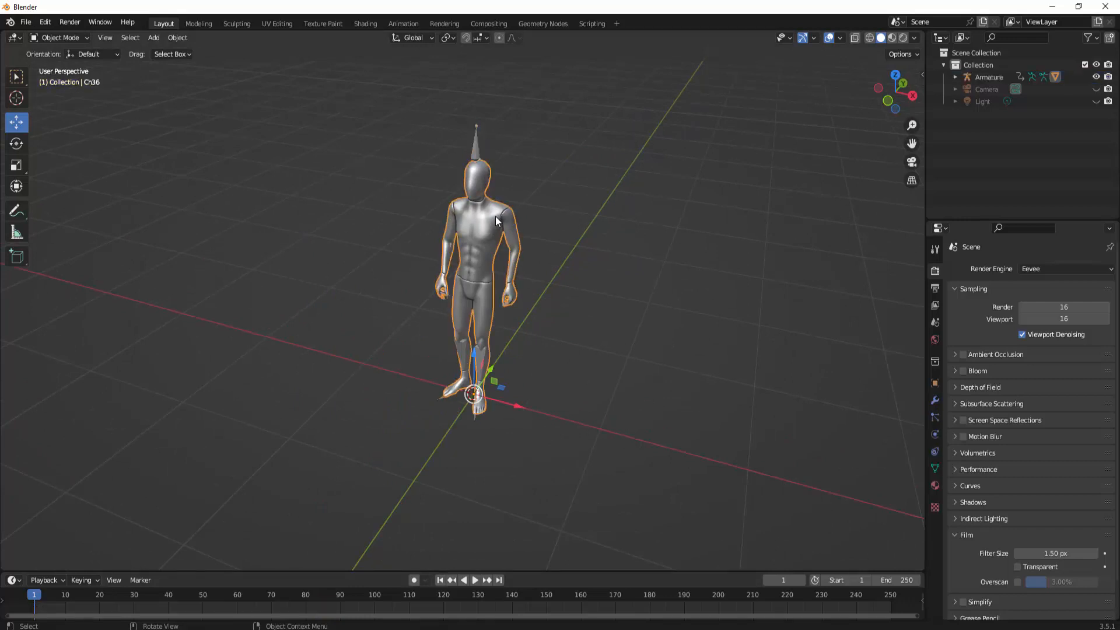
pyautogui.click(475, 148)
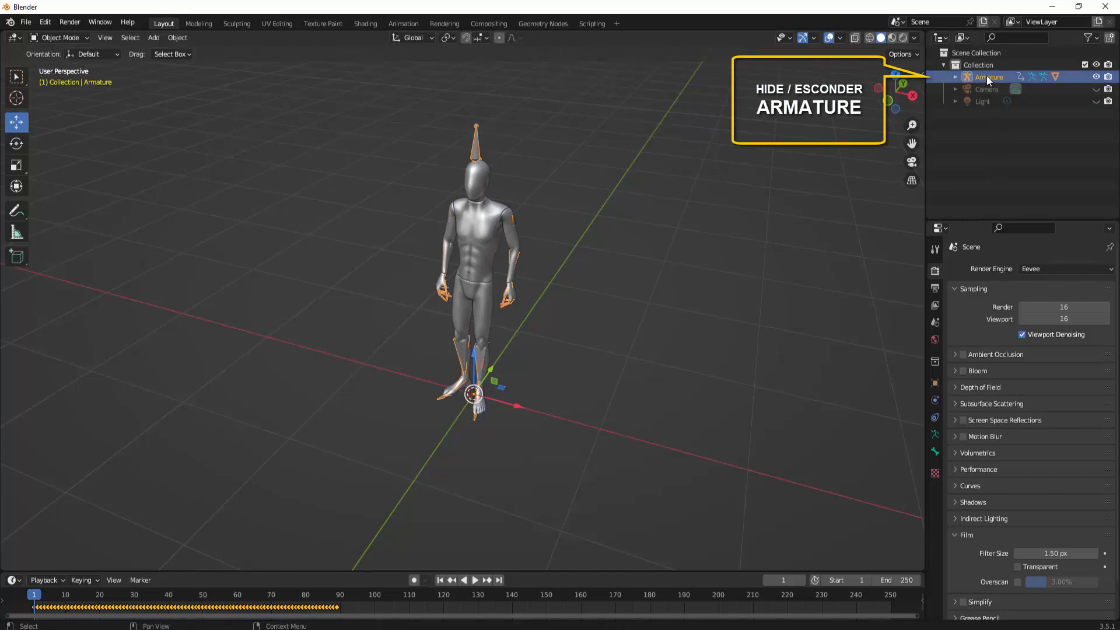
pyautogui.click(1096, 76)
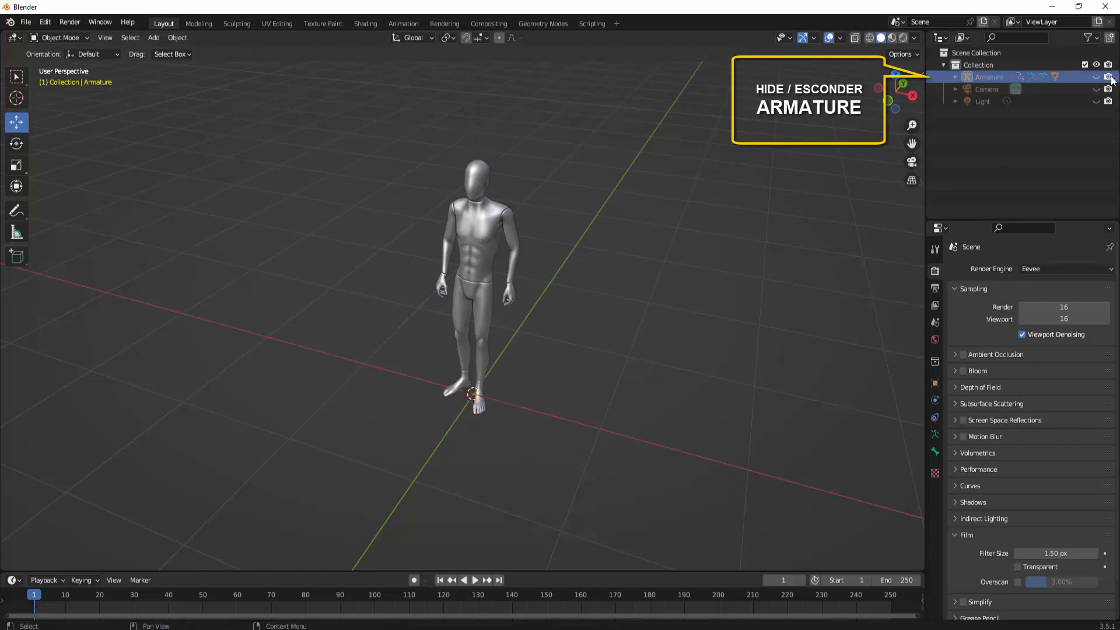
pyautogui.click(475, 580)
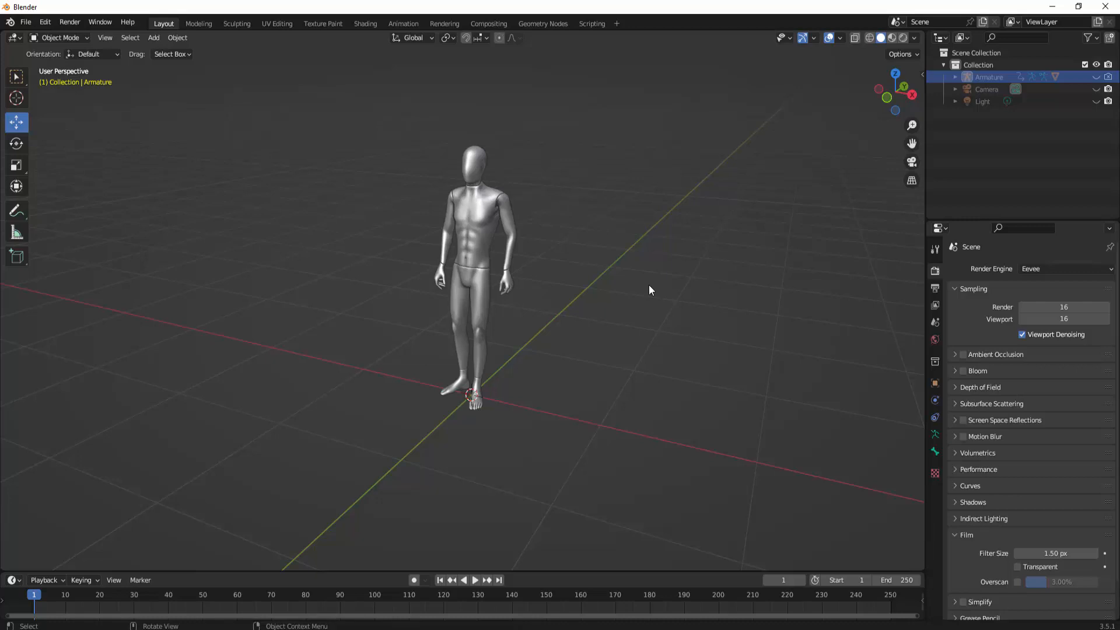
# - Delete the animated character's mesh and its hidden armature from the scene
pyautogui.scroll(1, 648, 284)
pyautogui.scroll(-1, 648, 284)
pyautogui.moveTo(365, 118); pyautogui.dragTo(568, 437)
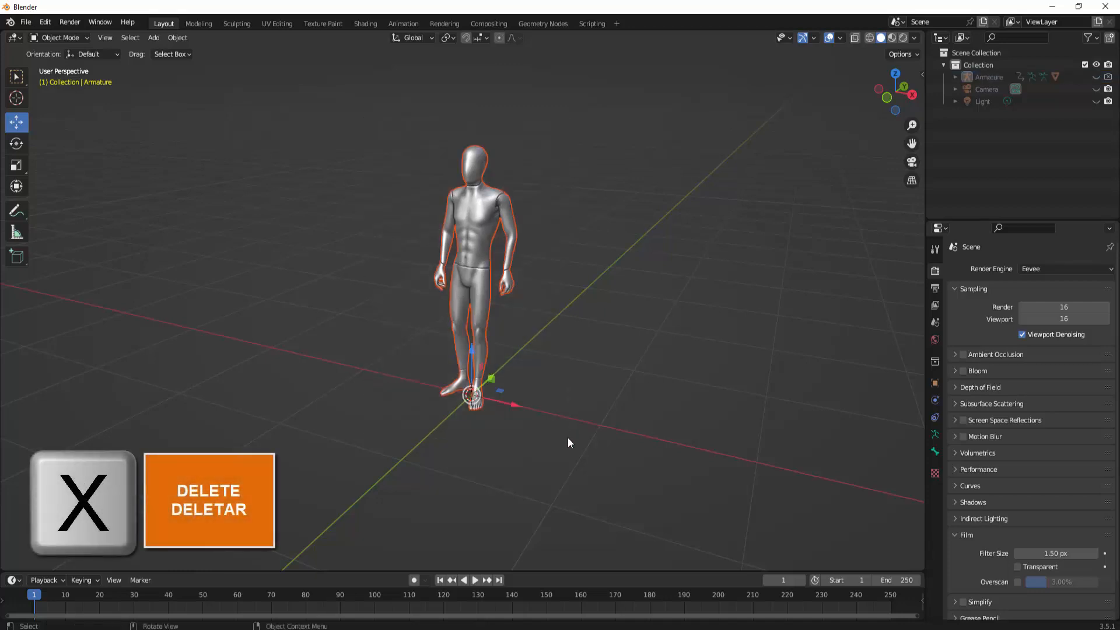
pyautogui.press('x')
pyautogui.click(674, 400)
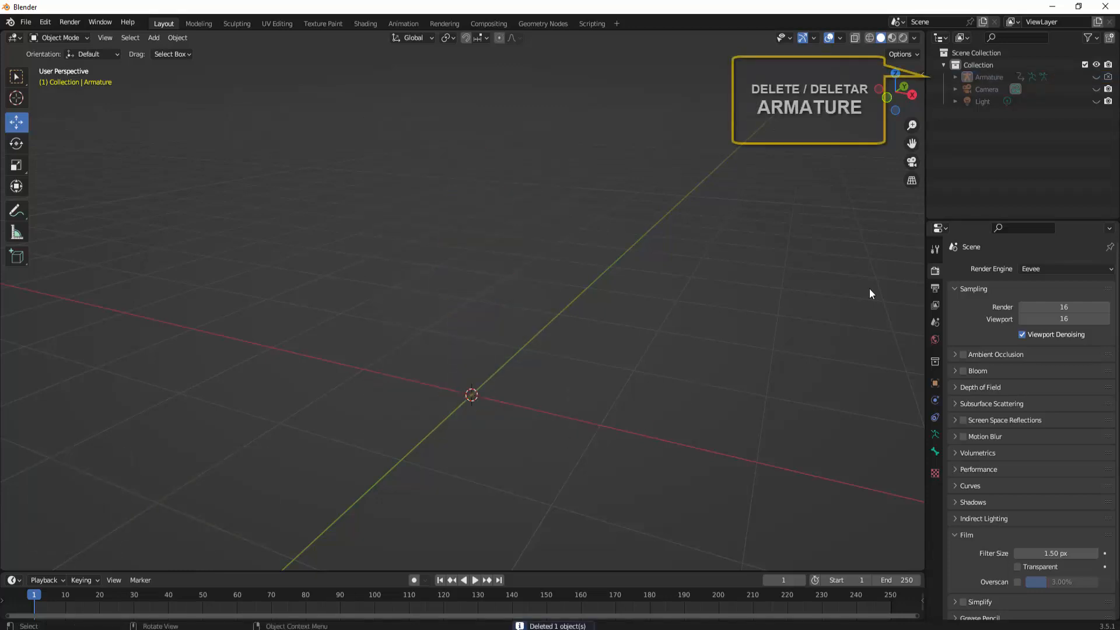
pyautogui.click(993, 79)
pyautogui.rightClick(992, 77)
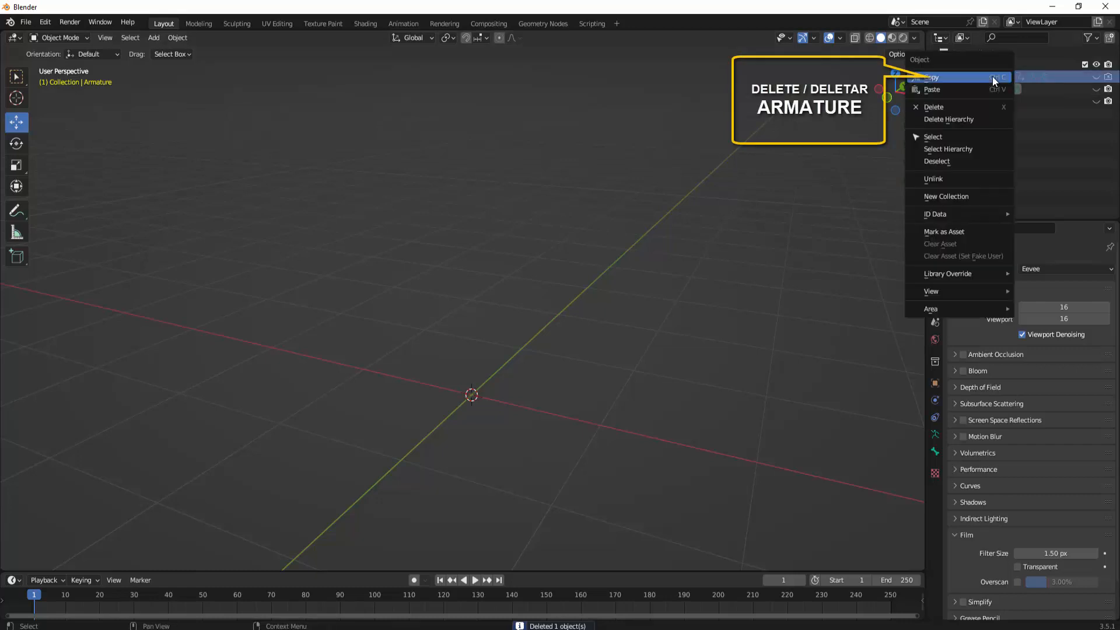
pyautogui.click(946, 105)
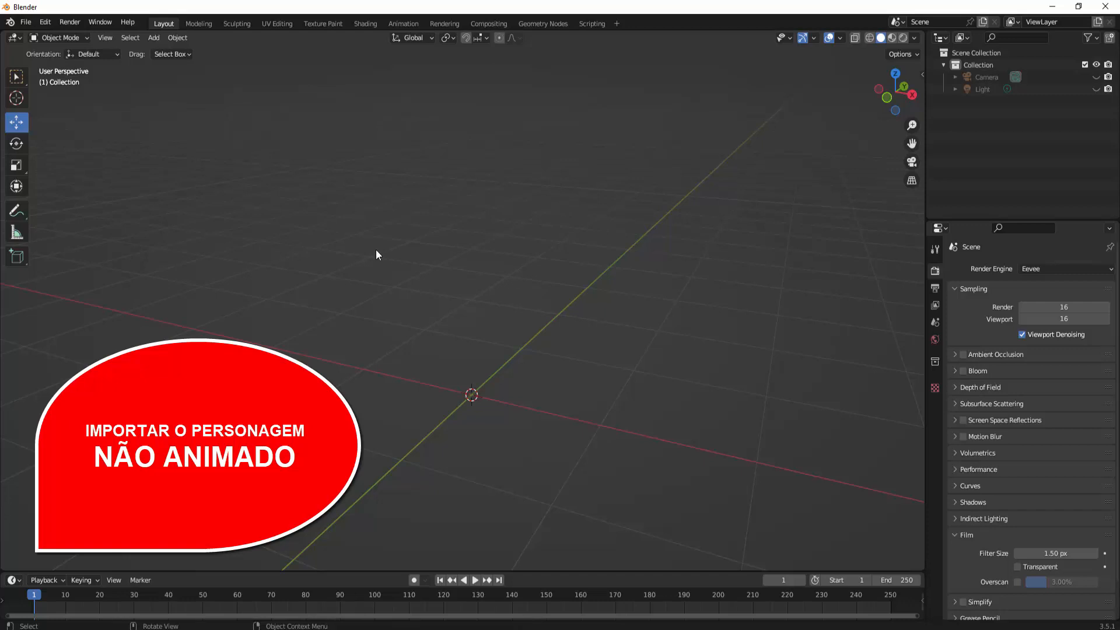
# - Import the non-animated character Ch36_nonPBR.fbx from the Downloads folder as FBX
pyautogui.click(26, 22)
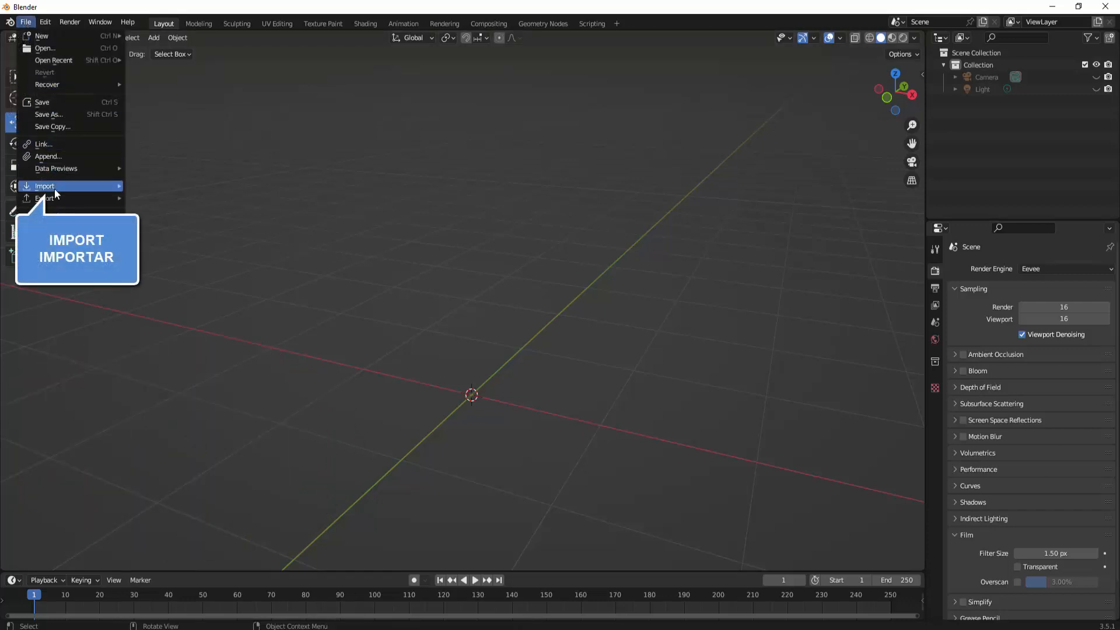
pyautogui.moveTo(61, 188)
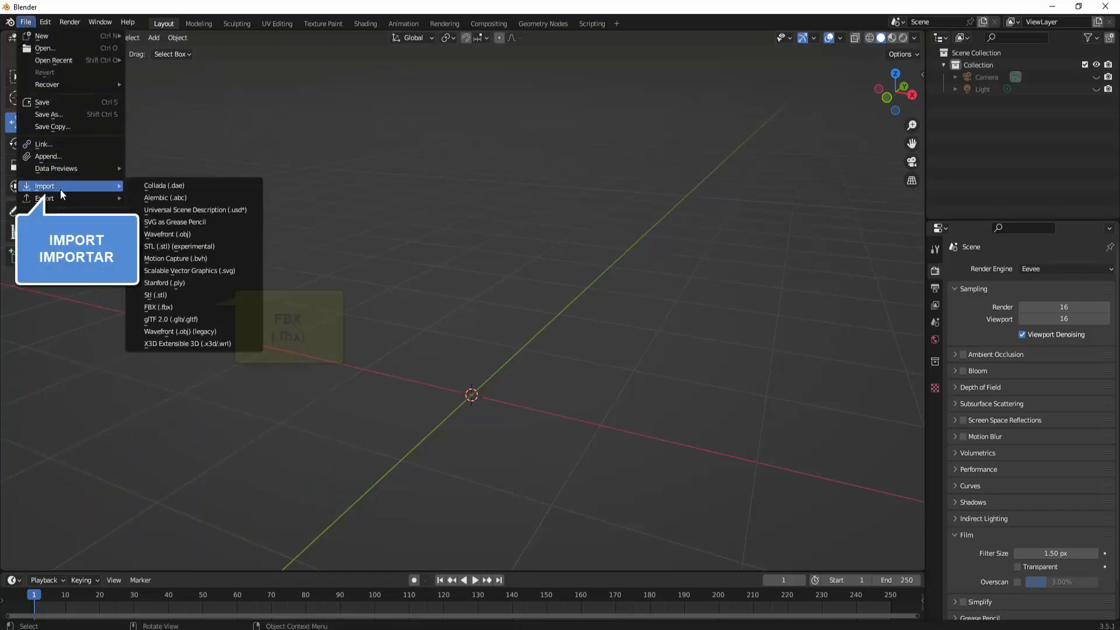
pyautogui.click(175, 307)
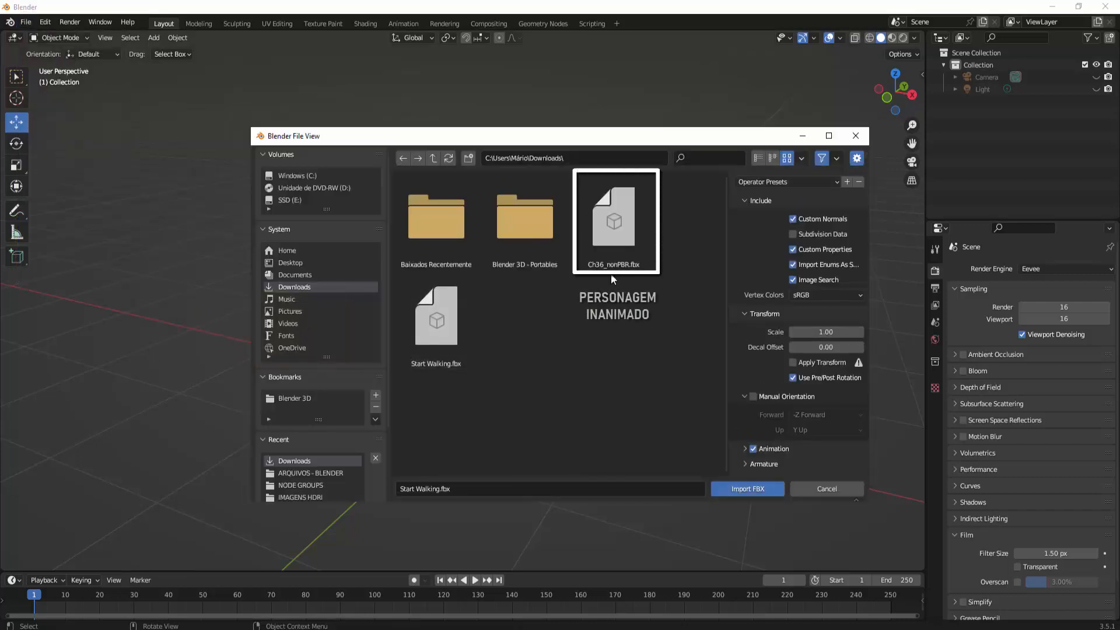
pyautogui.click(618, 252)
pyautogui.click(748, 488)
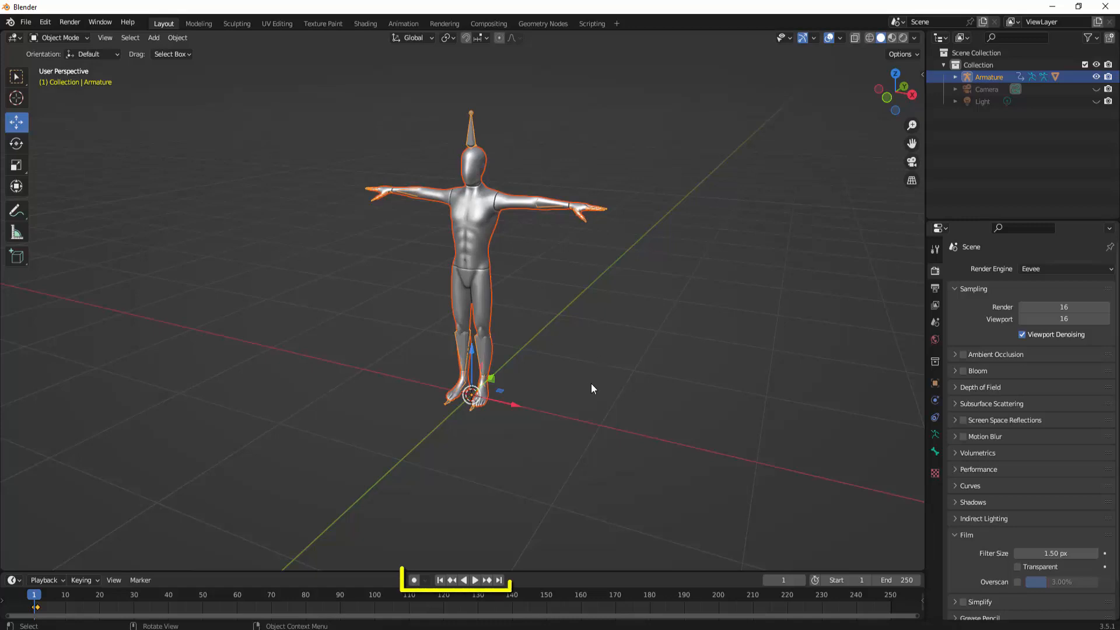
# - Play the timeline to check the T-pose character for movement, pause it, and return to the first frame
pyautogui.click(475, 580)
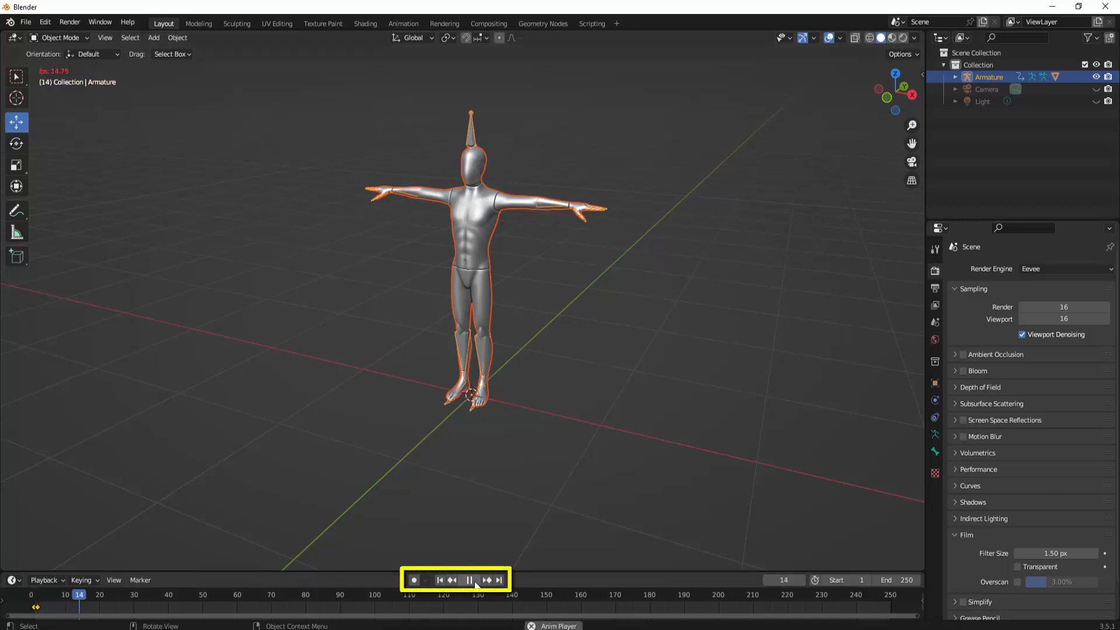
pyautogui.click(474, 581)
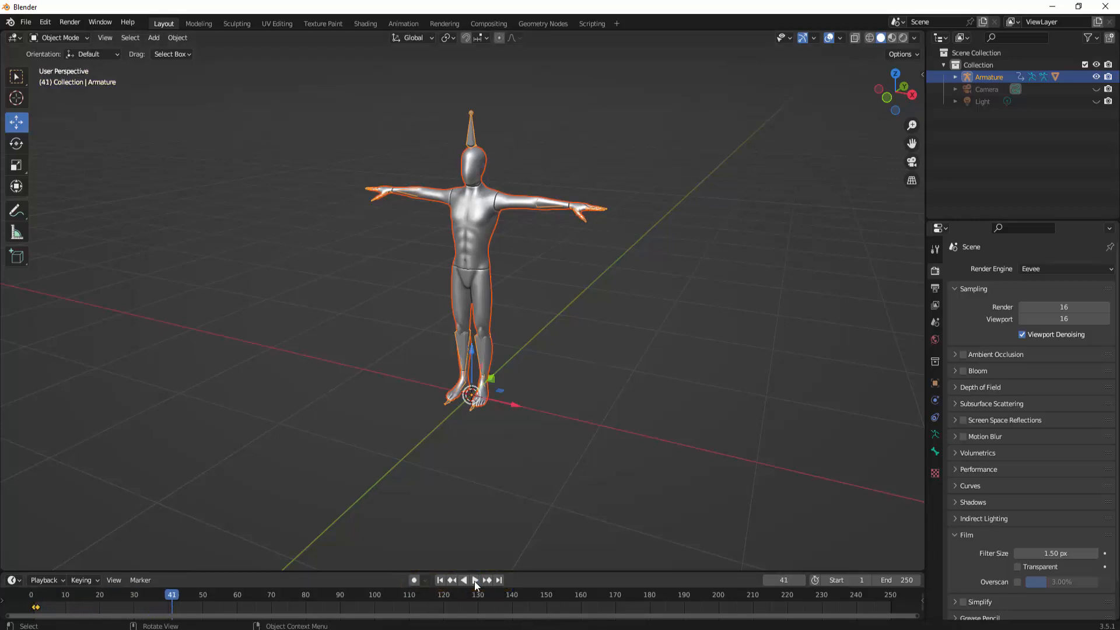
pyautogui.click(441, 581)
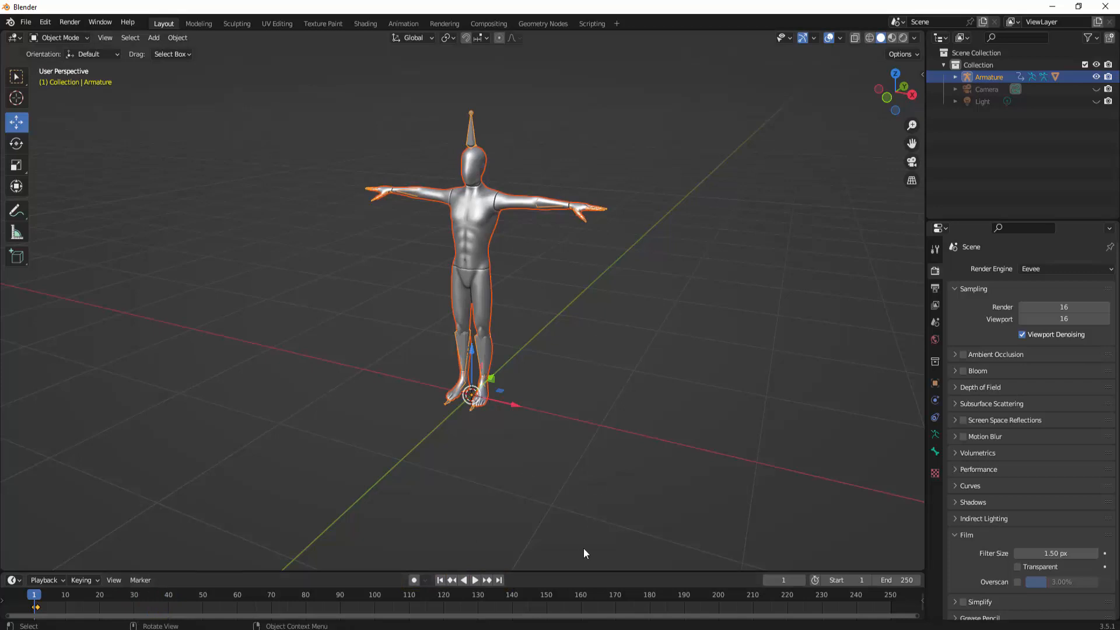
# - Enlarge the timeline area and show the Mixamo Control Rig settings beside the character
pyautogui.moveTo(584, 572); pyautogui.dragTo(585, 516)
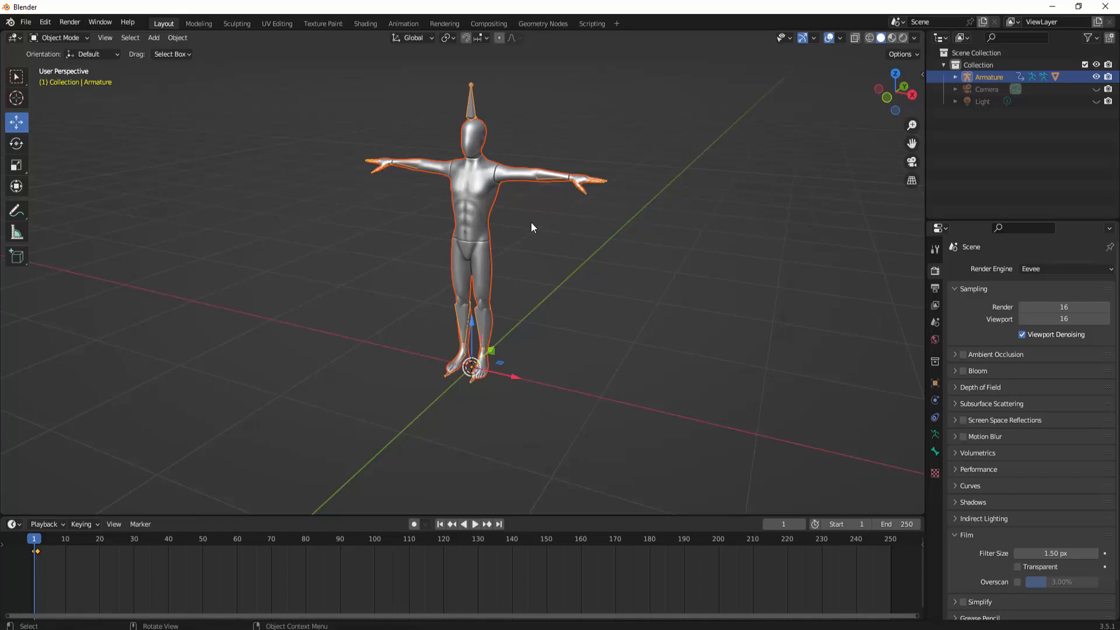
pyautogui.press('n')
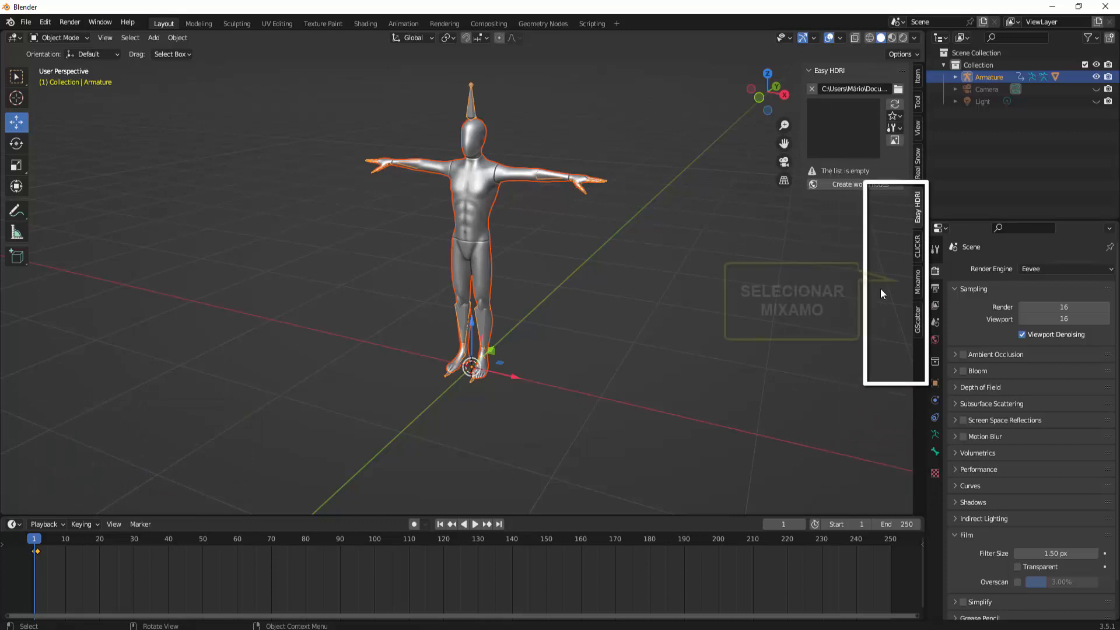
pyautogui.click(918, 283)
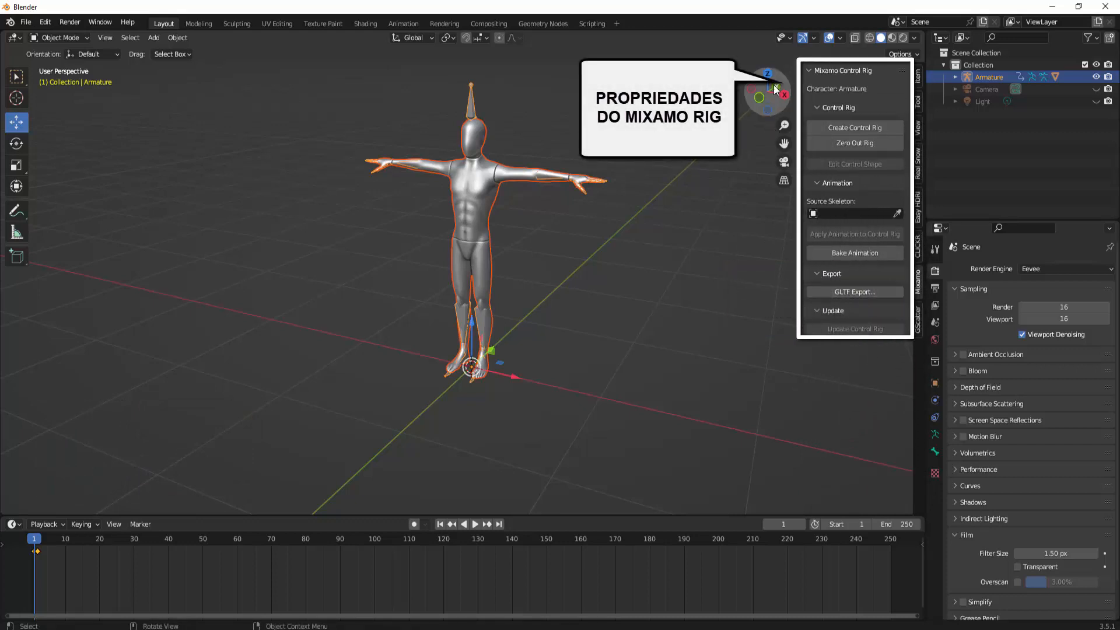
# - Set the source skeleton of the Mixamo Control Rig to the character's Armature
pyautogui.click(897, 213)
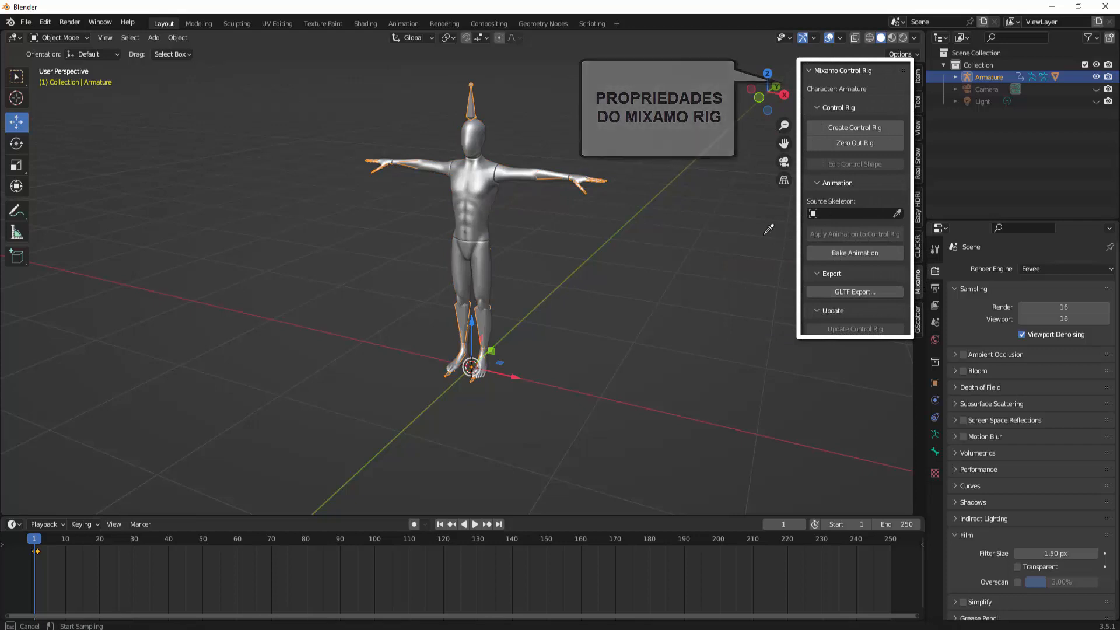
pyautogui.click(765, 222)
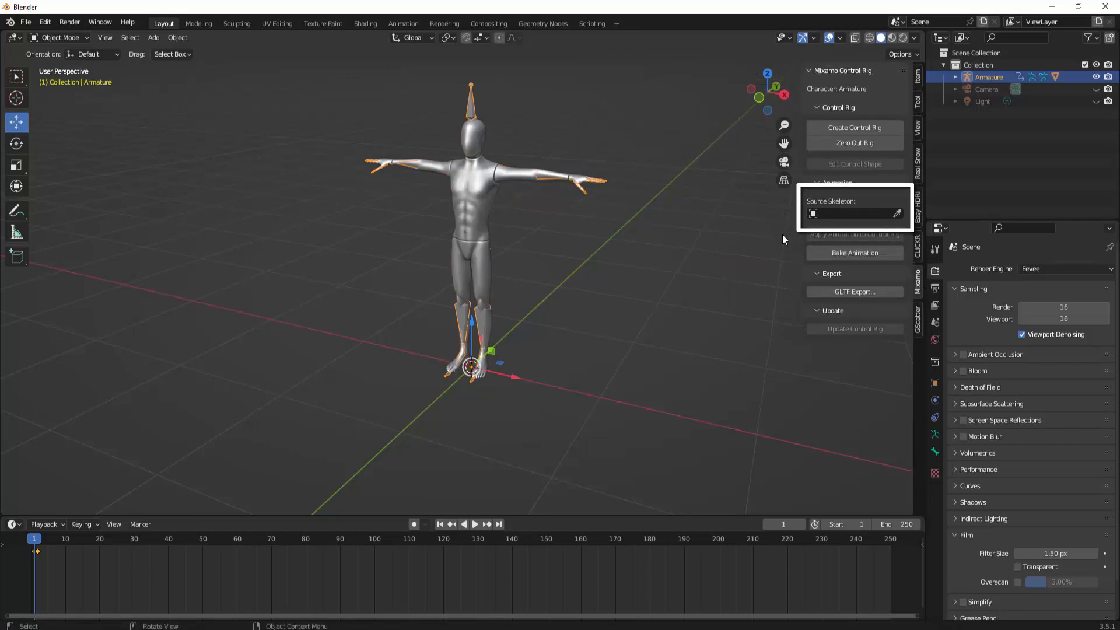
pyautogui.click(868, 214)
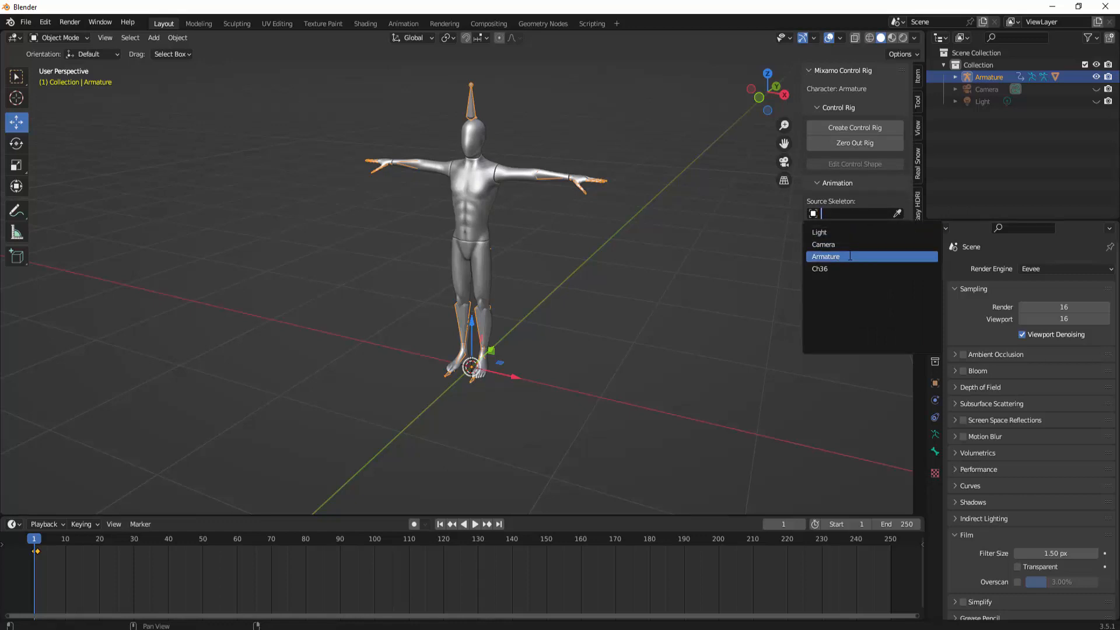
pyautogui.click(899, 211)
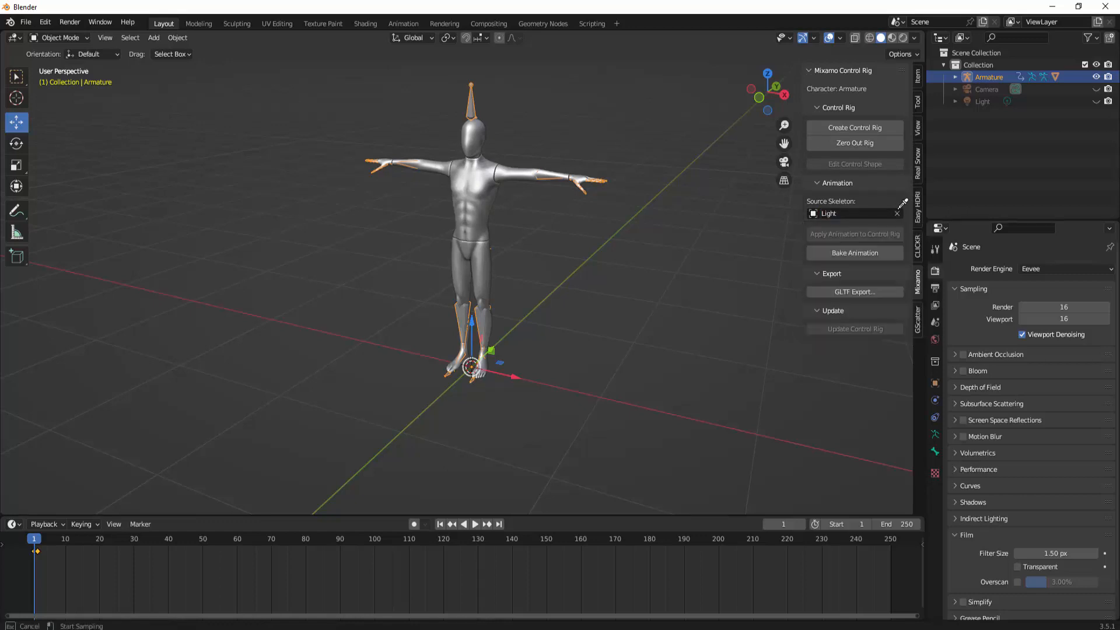
pyautogui.click(475, 99)
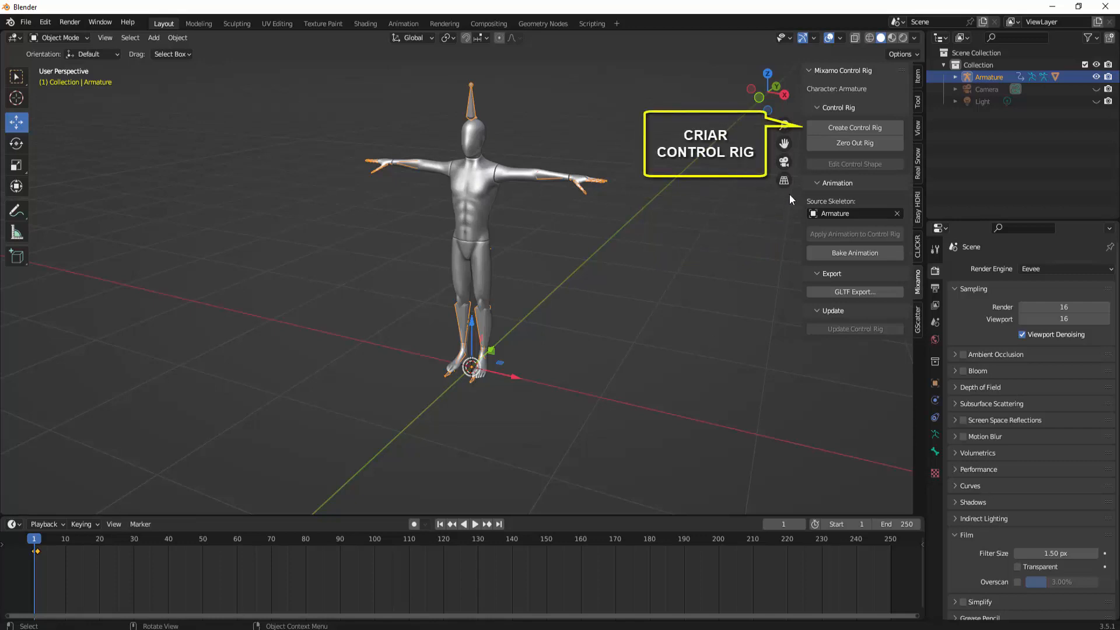
# - Create the control rig with Apply Animation, IK Arms and IK Legs enabled, and switch the armature to Pose Mode
pyautogui.click(863, 126)
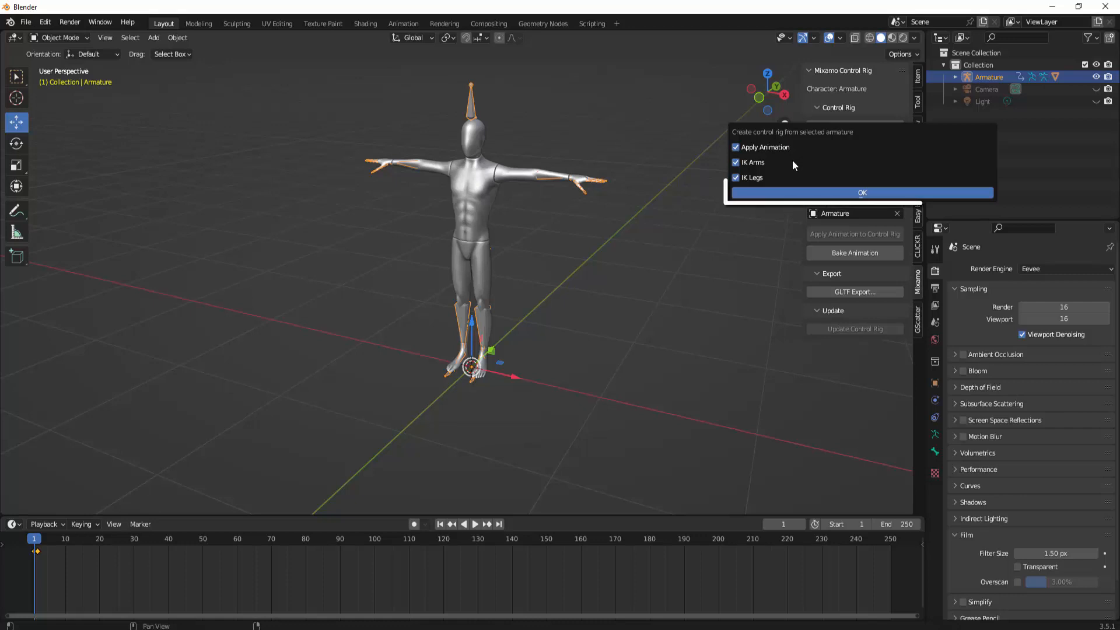
pyautogui.click(863, 193)
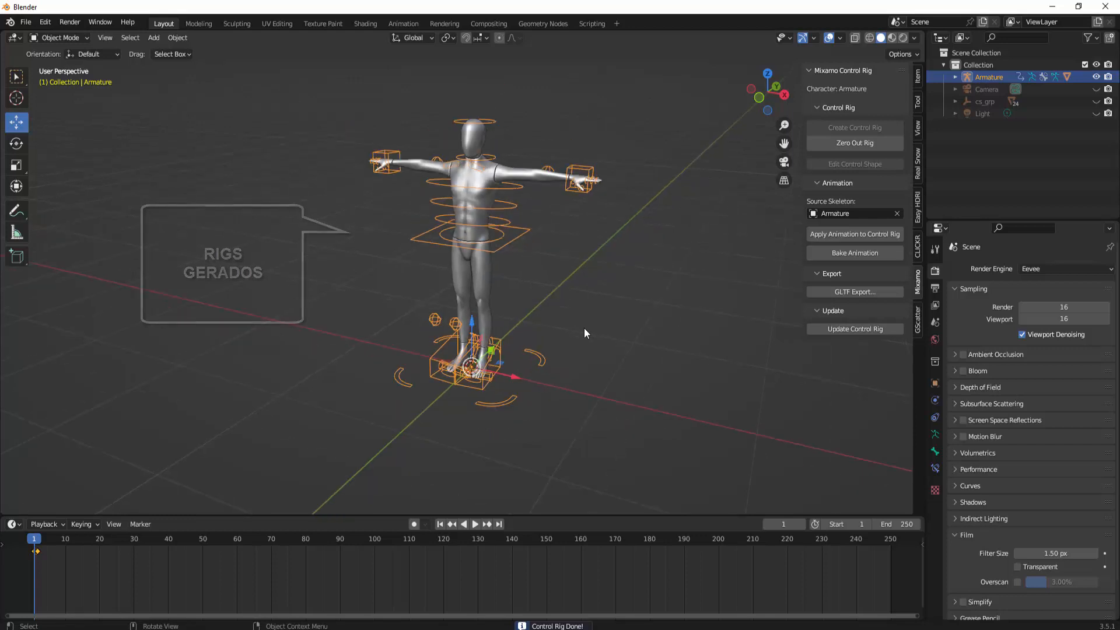
pyautogui.click(57, 37)
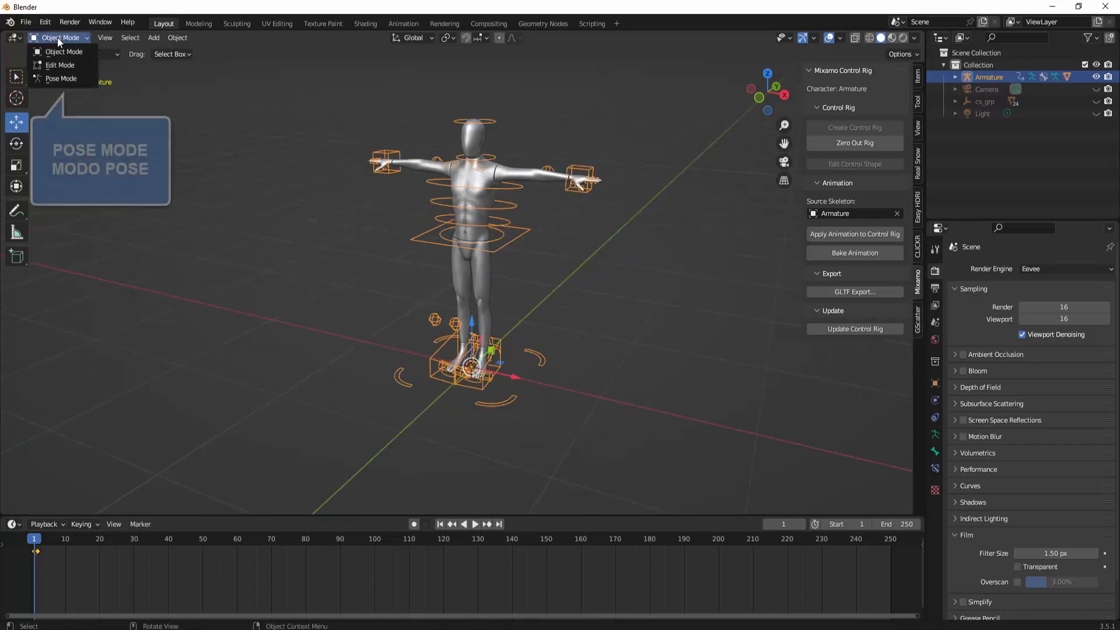
pyautogui.click(58, 71)
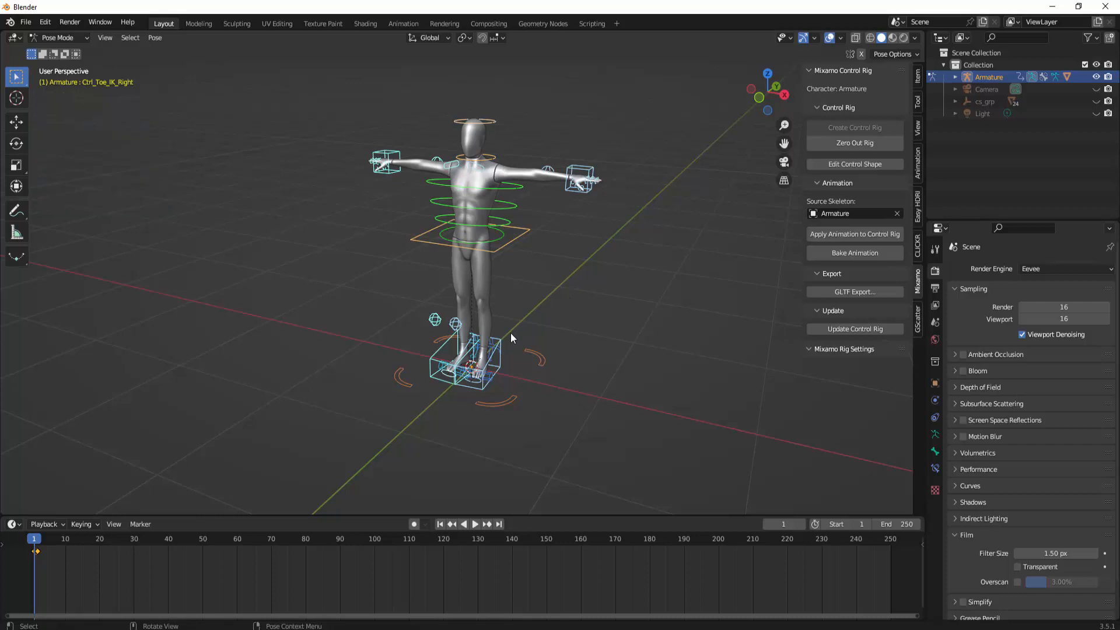
# - Select the left foot IK control and try shifting it along the Y axis with the Move tool
pyautogui.click(497, 344)
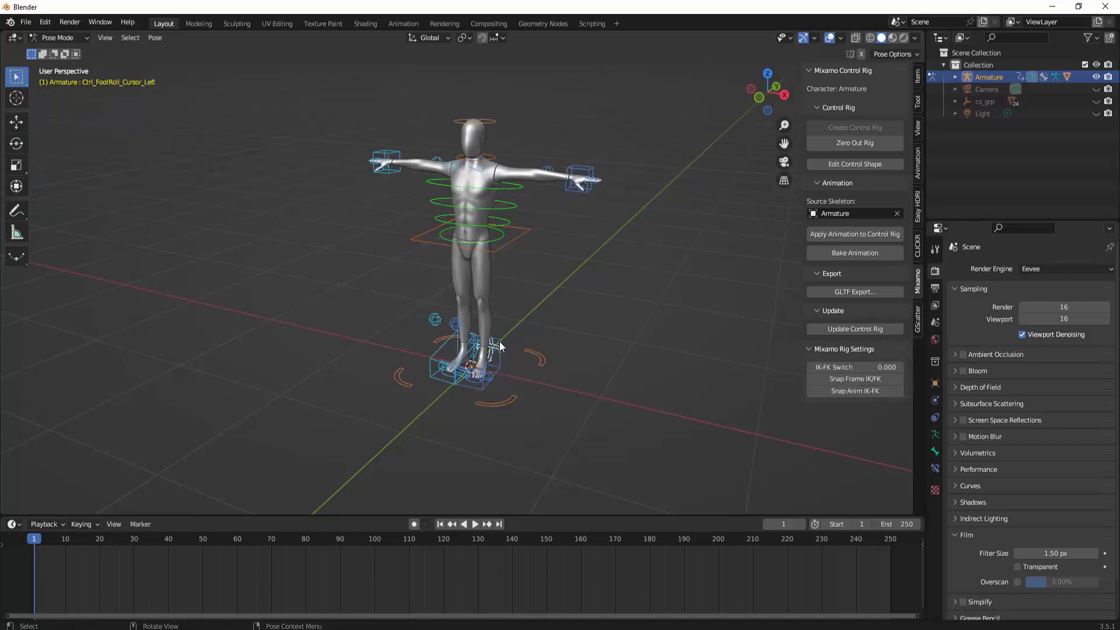
pyautogui.click(500, 343)
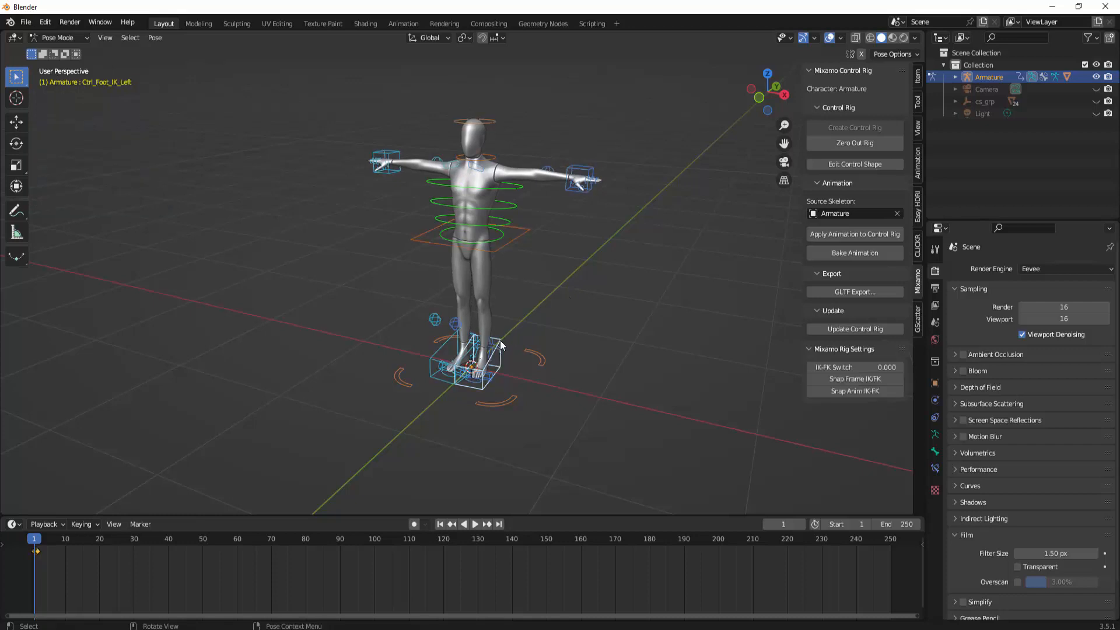
pyautogui.click(17, 122)
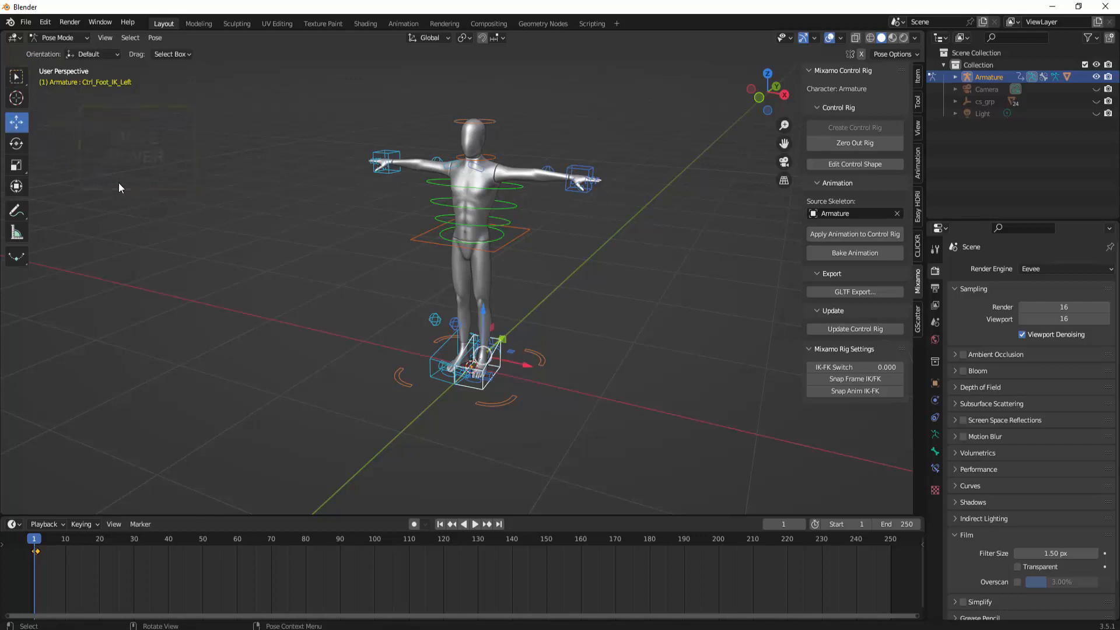
pyautogui.moveTo(616, 442); pyautogui.dragTo(575, 426, button='middle')
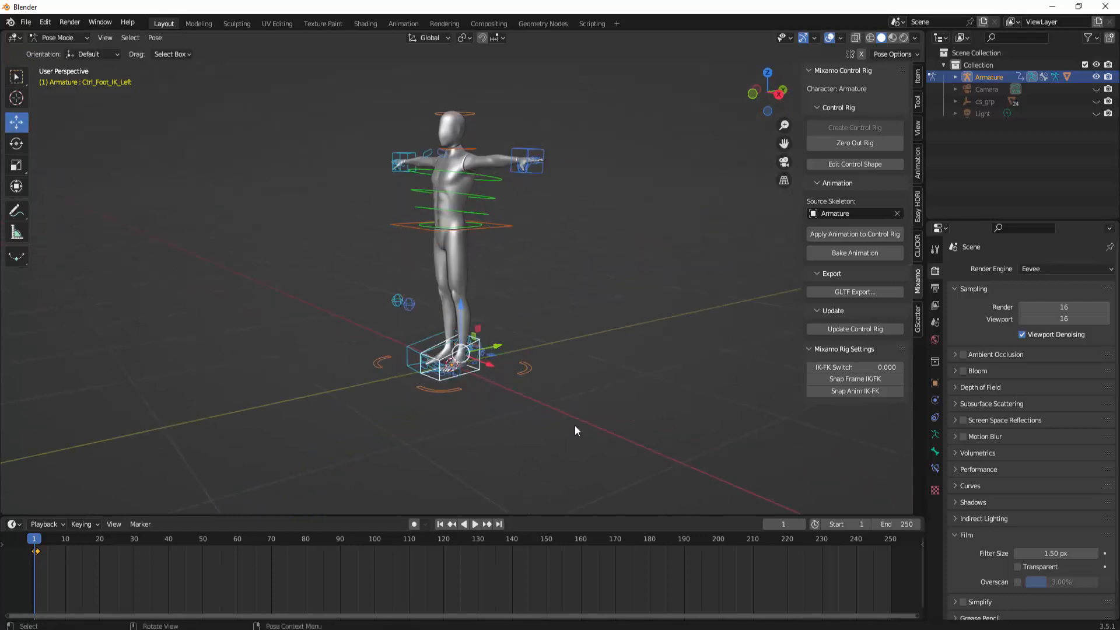
pyautogui.moveTo(500, 347)
pyautogui.mouseDown()
pyautogui.moveTo(441, 334)
pyautogui.moveTo(475, 343)
pyautogui.moveTo(558, 318)
pyautogui.moveTo(502, 337)
pyautogui.mouseUp()
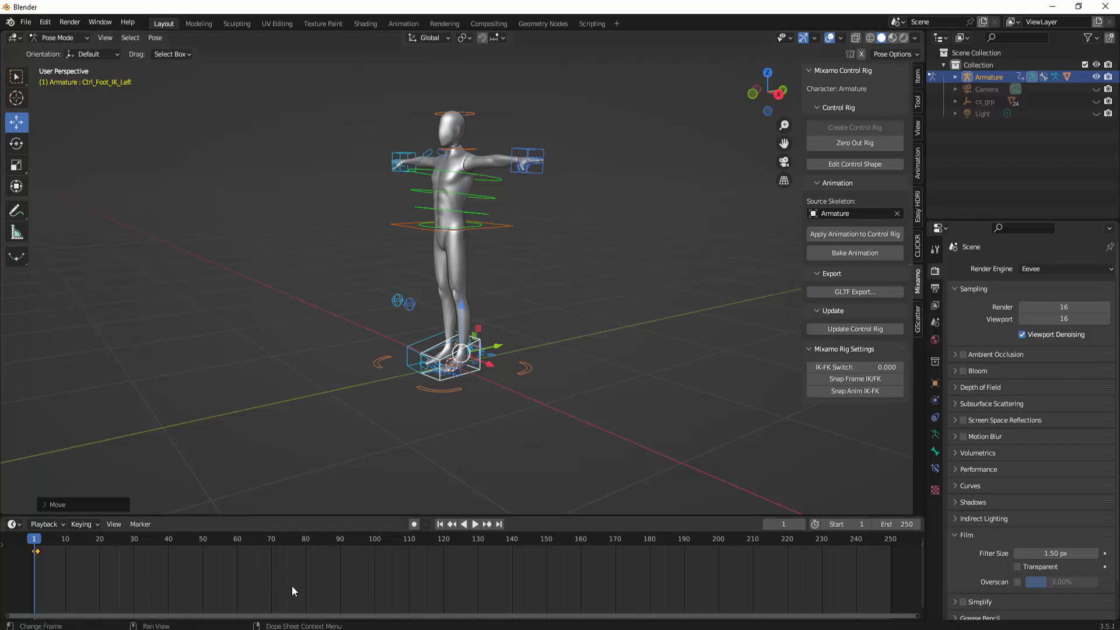
# - Enable auto keying, nudge the left foot control forward at frame 1, and raise it about 0.3 m at frame 20
pyautogui.click(414, 525)
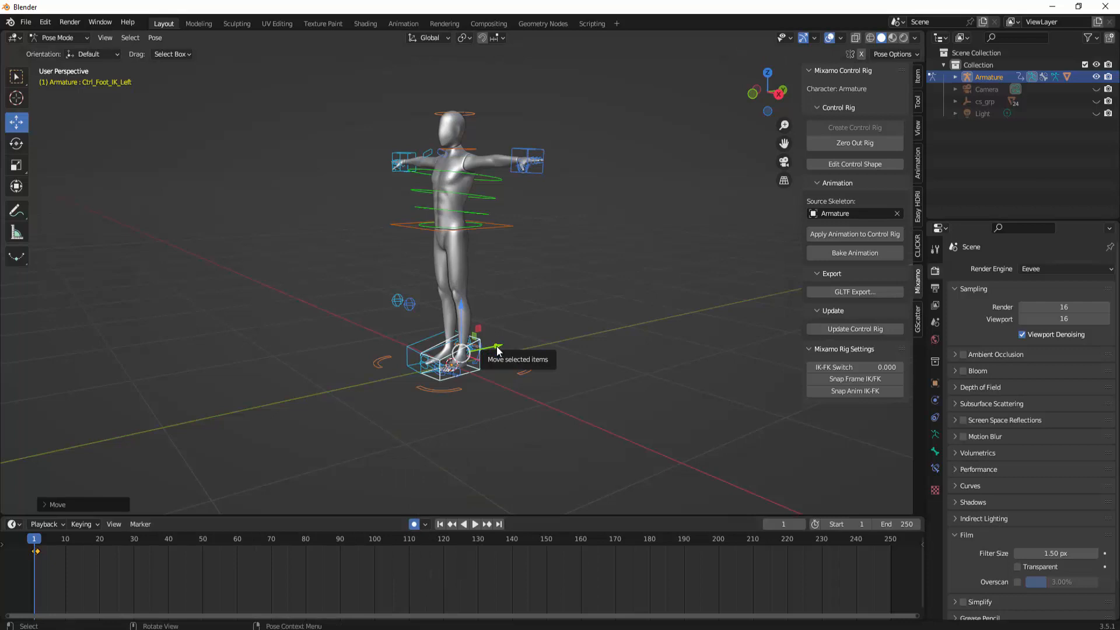
pyautogui.moveTo(498, 347); pyautogui.dragTo(491, 349)
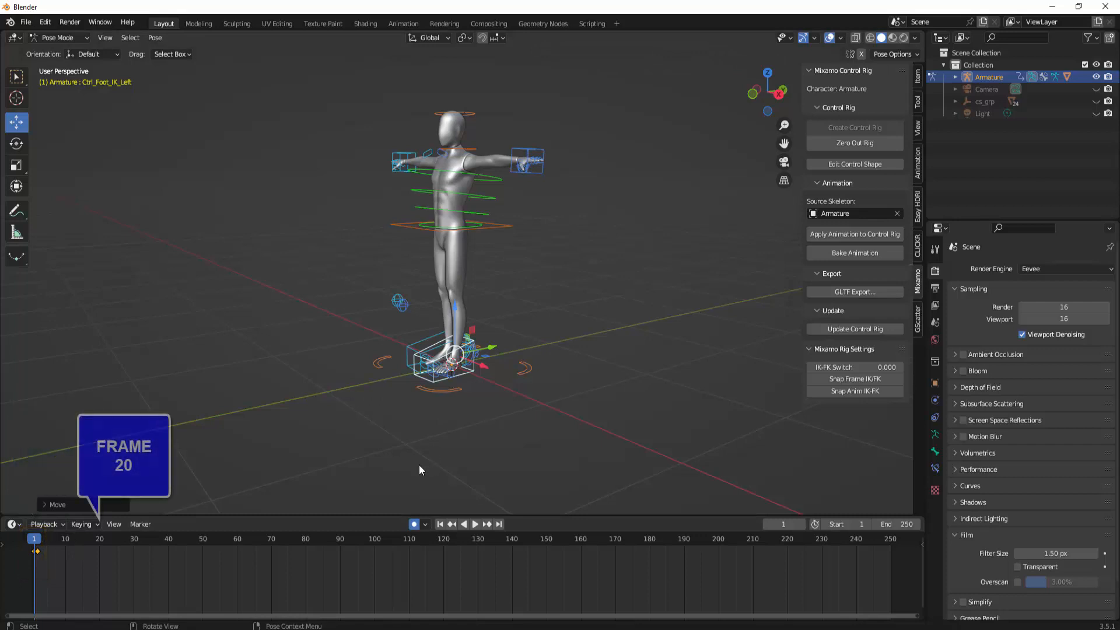
pyautogui.click(99, 543)
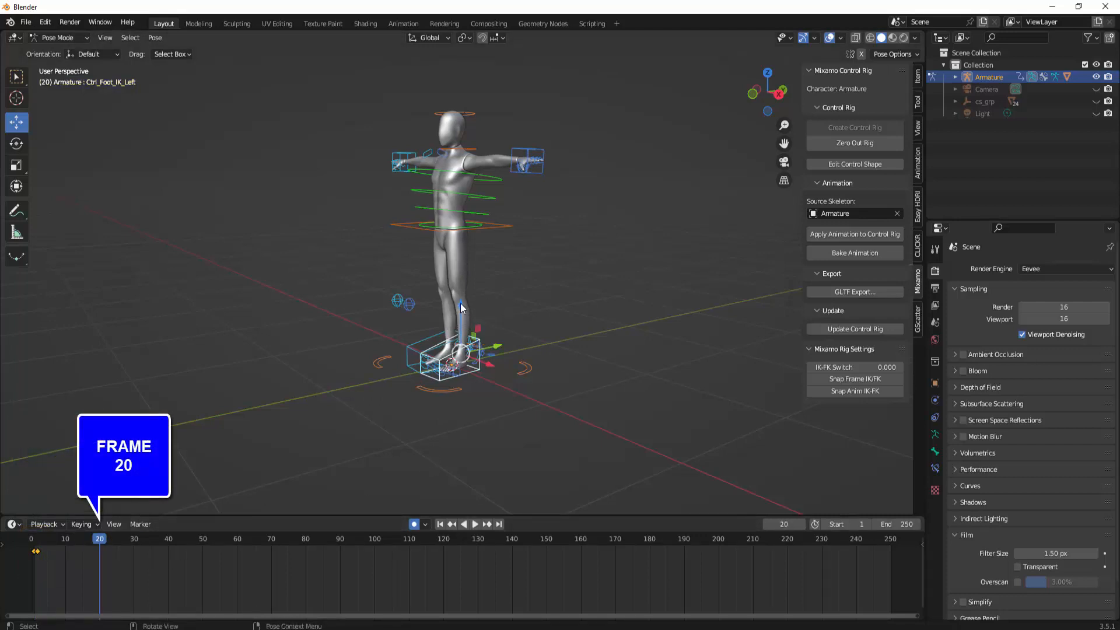
pyautogui.moveTo(460, 308); pyautogui.dragTo(444, 266)
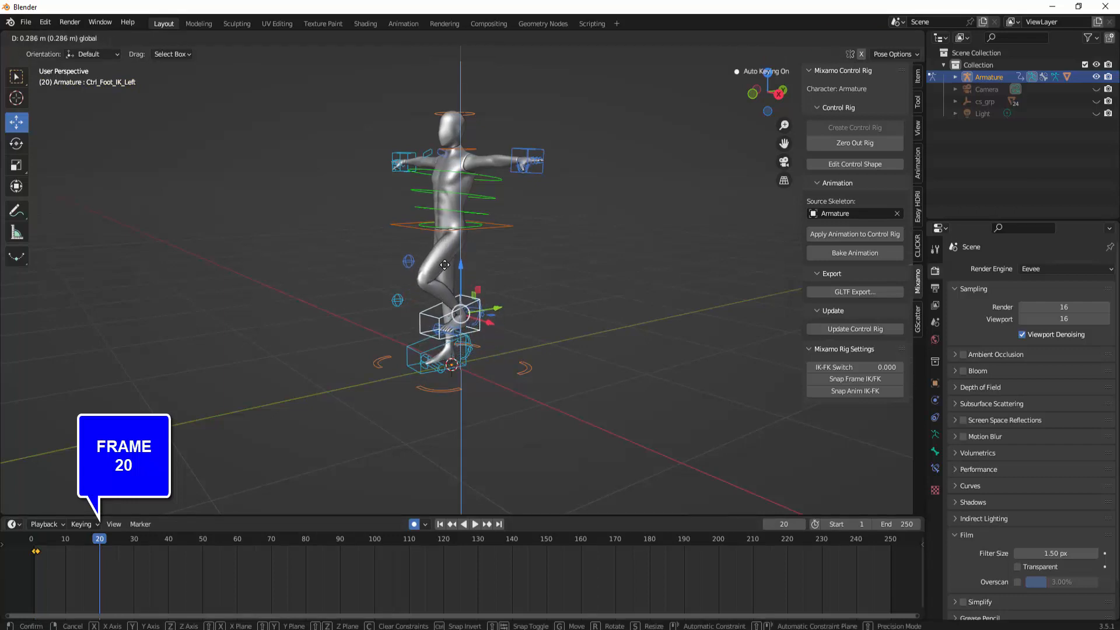
pyautogui.moveTo(447, 264); pyautogui.dragTo(450, 265)
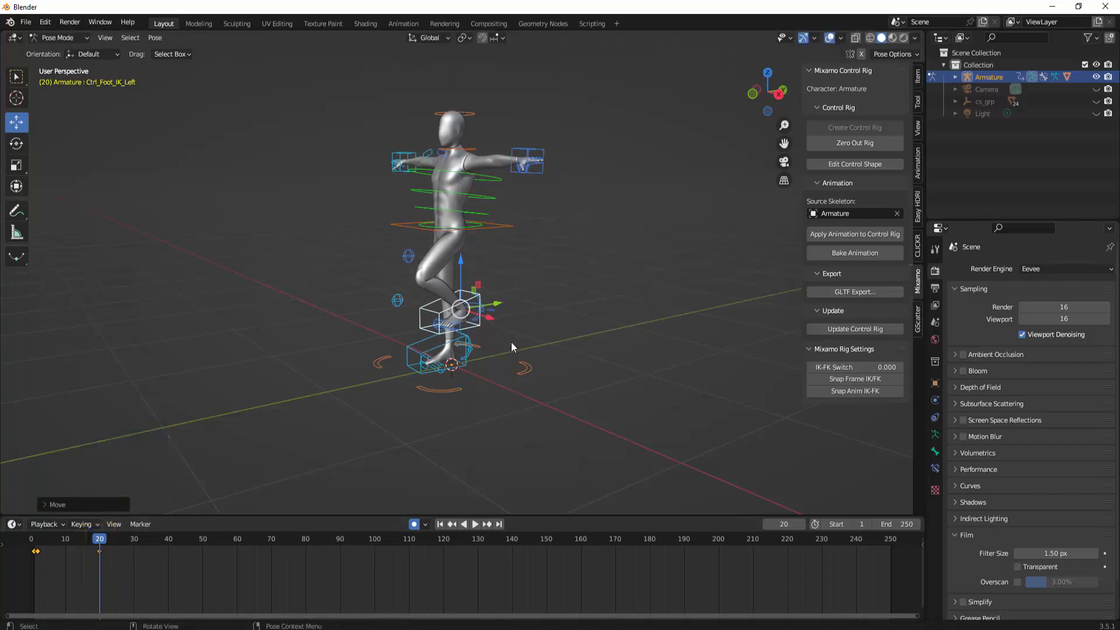
# - At frame 31, lower the left hand IK control and move it inward along the X axis to bend the arm
pyautogui.click(137, 542)
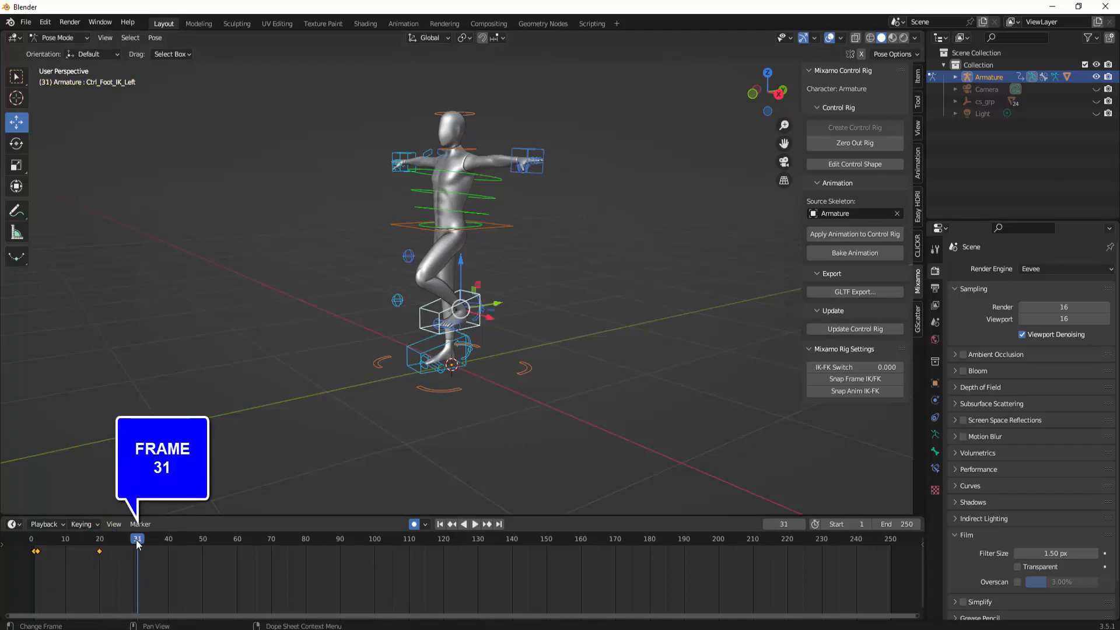
pyautogui.click(539, 154)
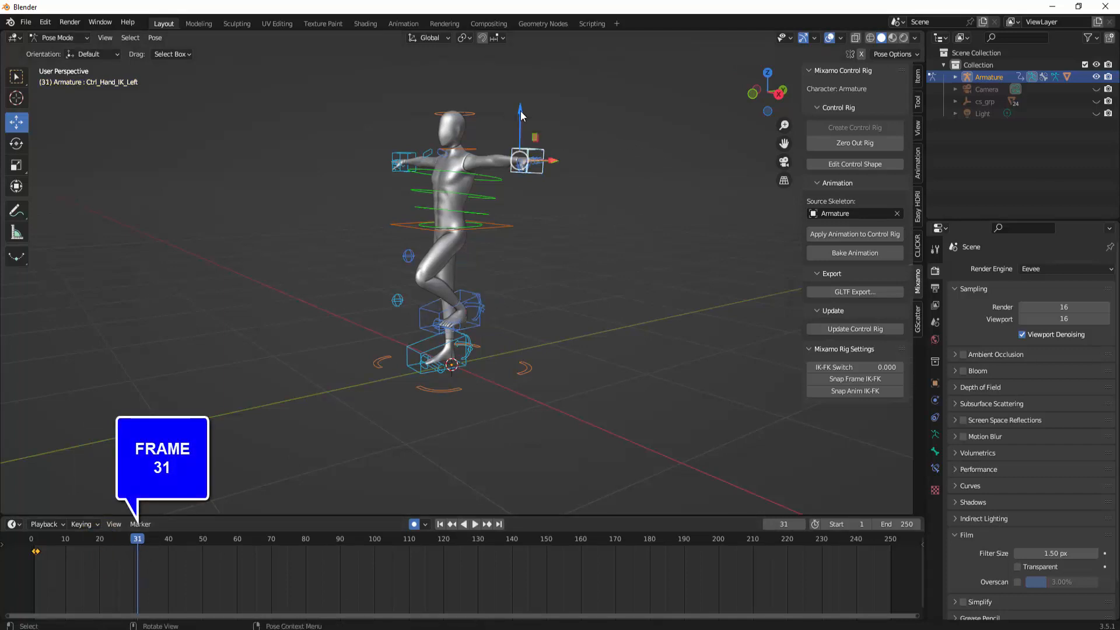
pyautogui.moveTo(521, 115); pyautogui.dragTo(544, 159)
pyautogui.moveTo(618, 239); pyautogui.dragTo(498, 261, button='middle')
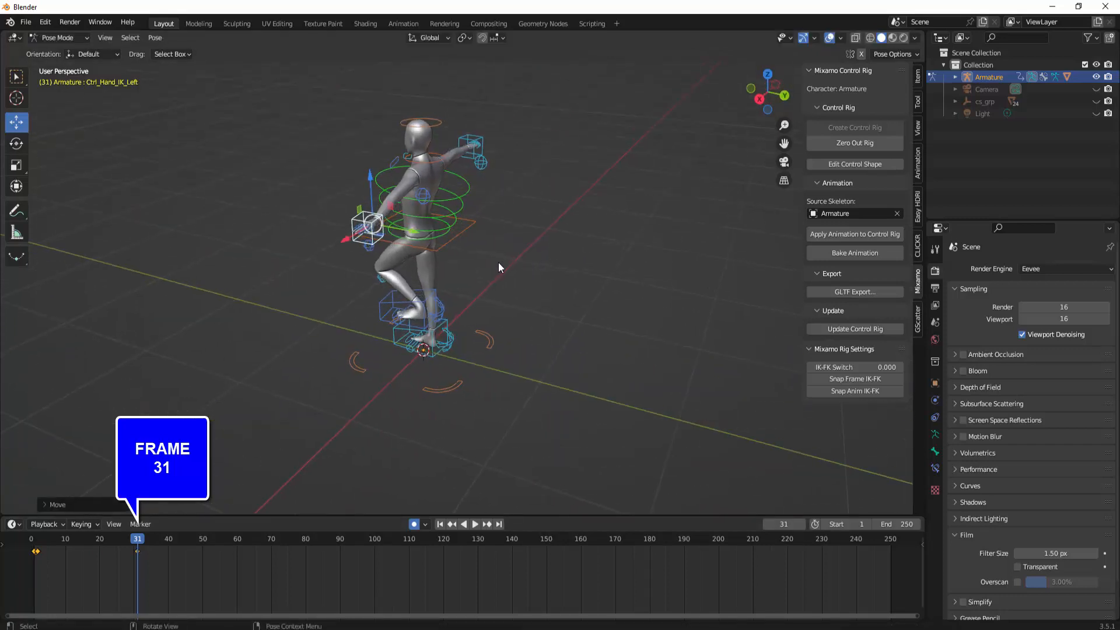
pyautogui.moveTo(348, 238); pyautogui.dragTo(368, 234)
pyautogui.moveTo(527, 272); pyautogui.dragTo(668, 261, button='middle')
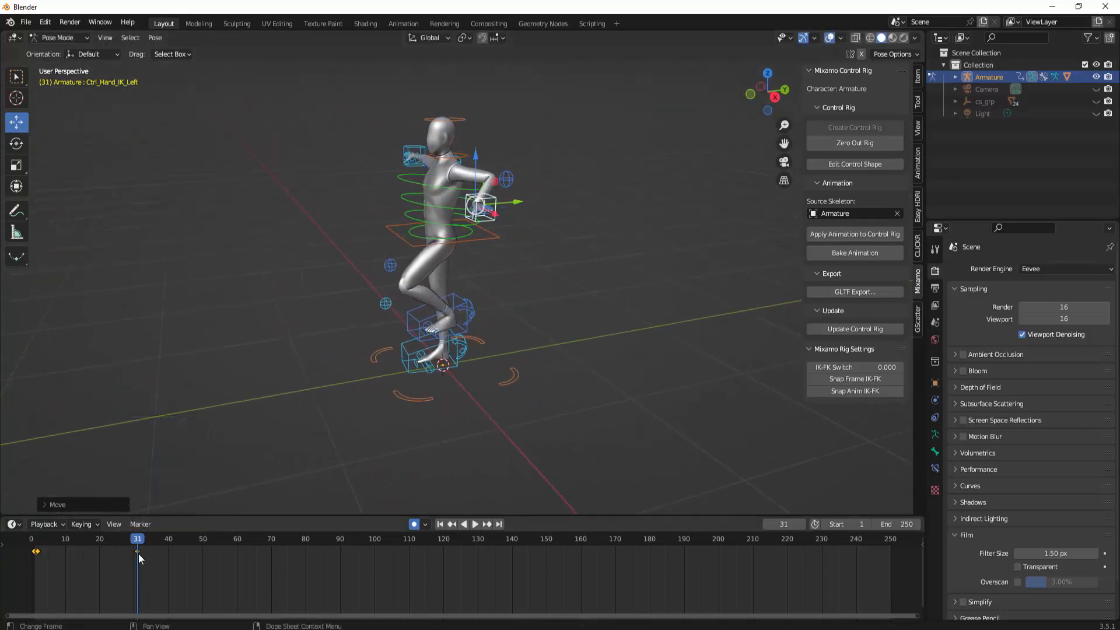
# - At frame 41, move the right hand IK control backward along the Y axis
pyautogui.click(171, 540)
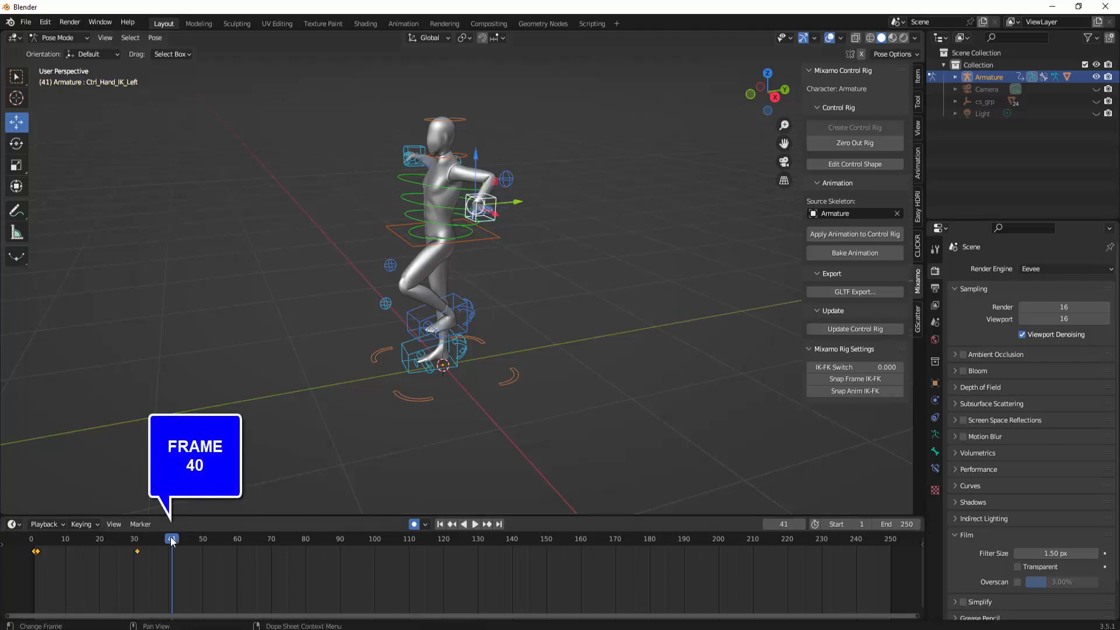
pyautogui.moveTo(568, 392); pyautogui.dragTo(636, 391, button='middle')
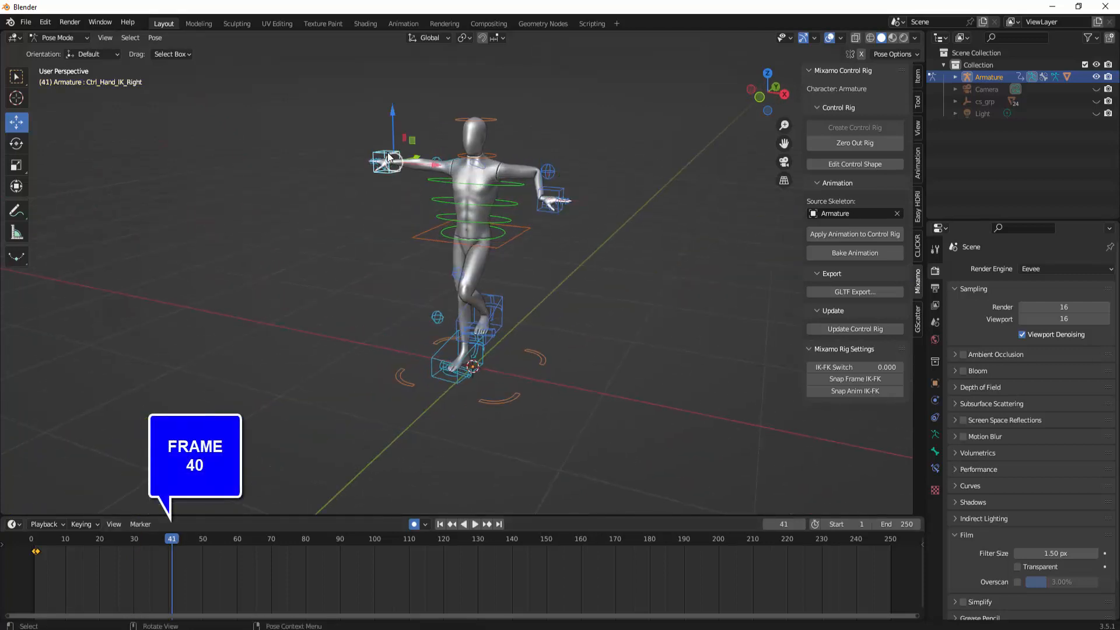
pyautogui.moveTo(621, 191); pyautogui.dragTo(606, 215, button='middle')
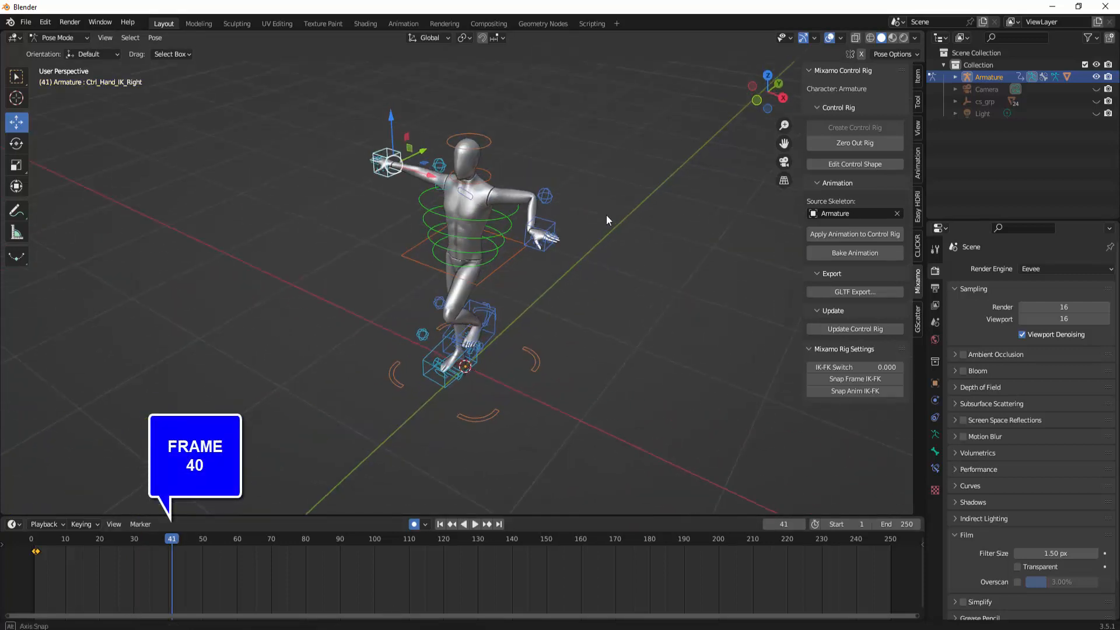
pyautogui.moveTo(425, 150)
pyautogui.mouseDown()
pyautogui.moveTo(409, 162)
pyautogui.moveTo(378, 144)
pyautogui.moveTo(419, 142)
pyautogui.moveTo(418, 158)
pyautogui.moveTo(442, 164)
pyautogui.mouseUp()
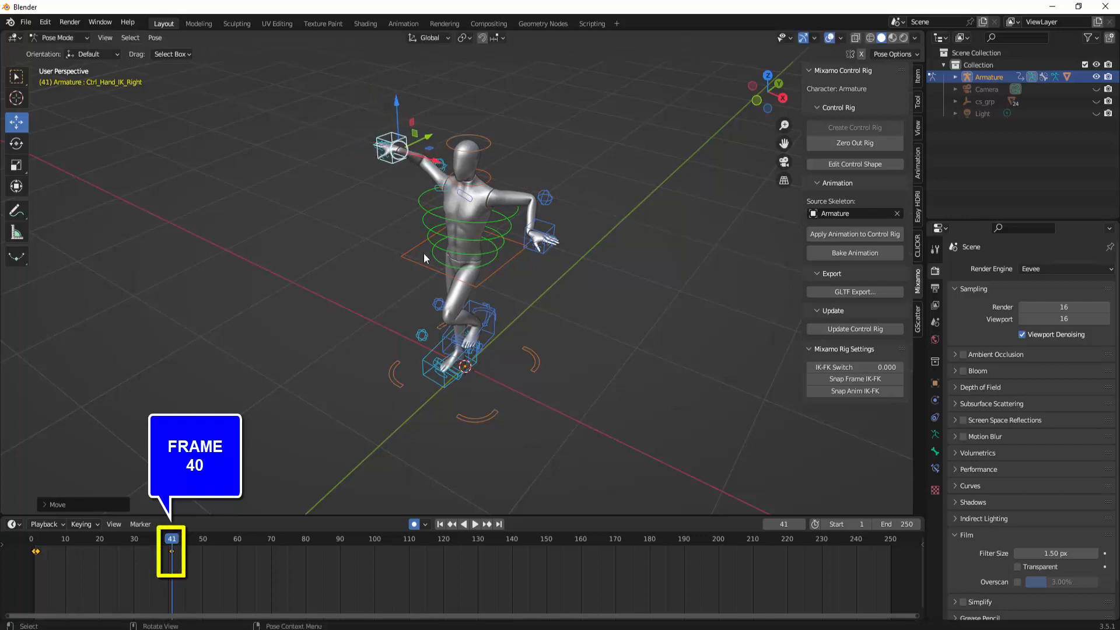
# - At frame 61, move the left foot IK control forward about 0.6 m along the Y axis
pyautogui.click(240, 548)
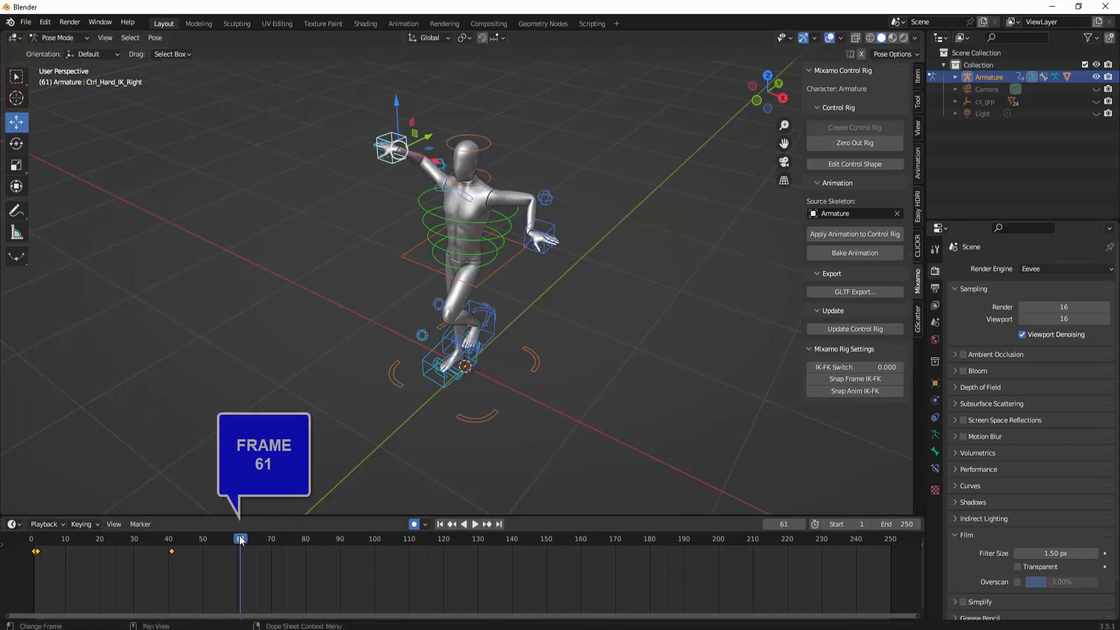
pyautogui.moveTo(519, 416); pyautogui.dragTo(555, 416, button='middle')
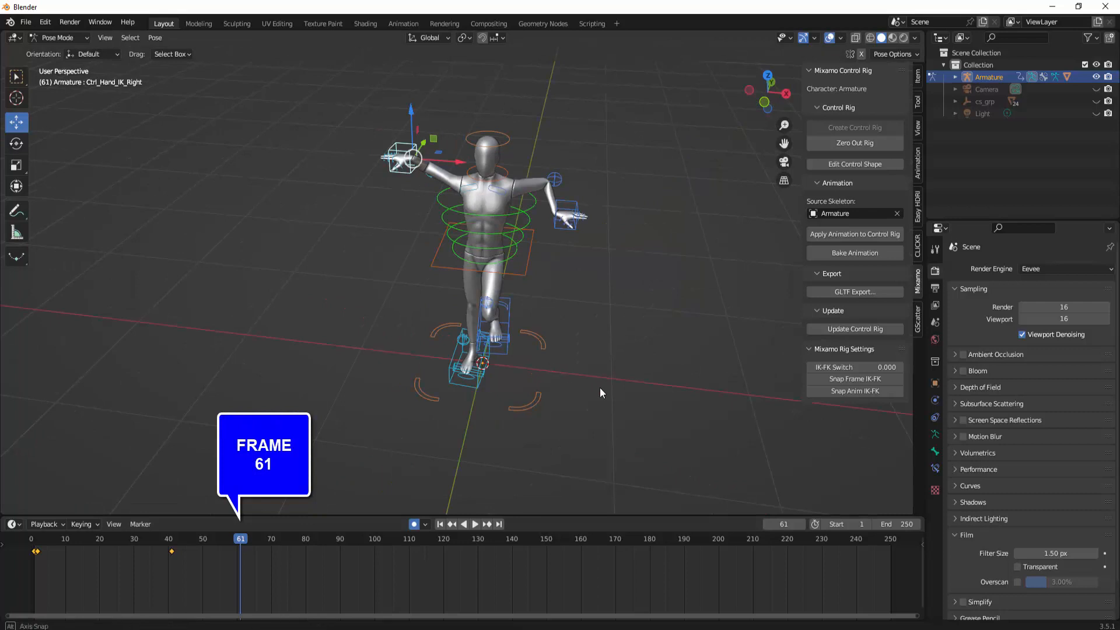
pyautogui.moveTo(600, 387); pyautogui.dragTo(492, 357, button='middle')
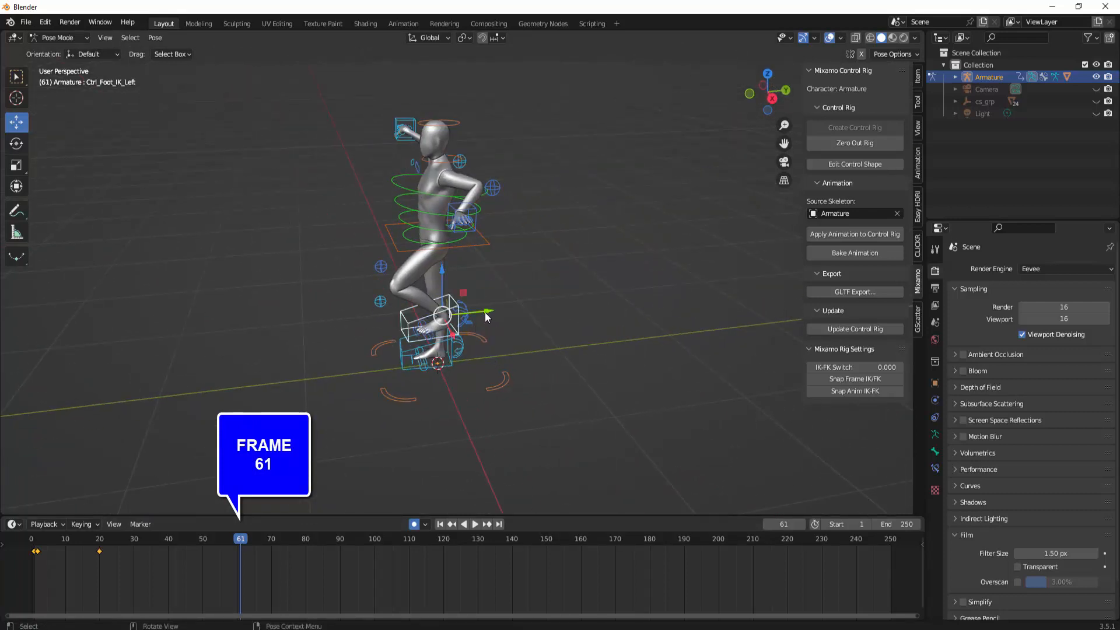
pyautogui.moveTo(487, 315); pyautogui.dragTo(398, 319)
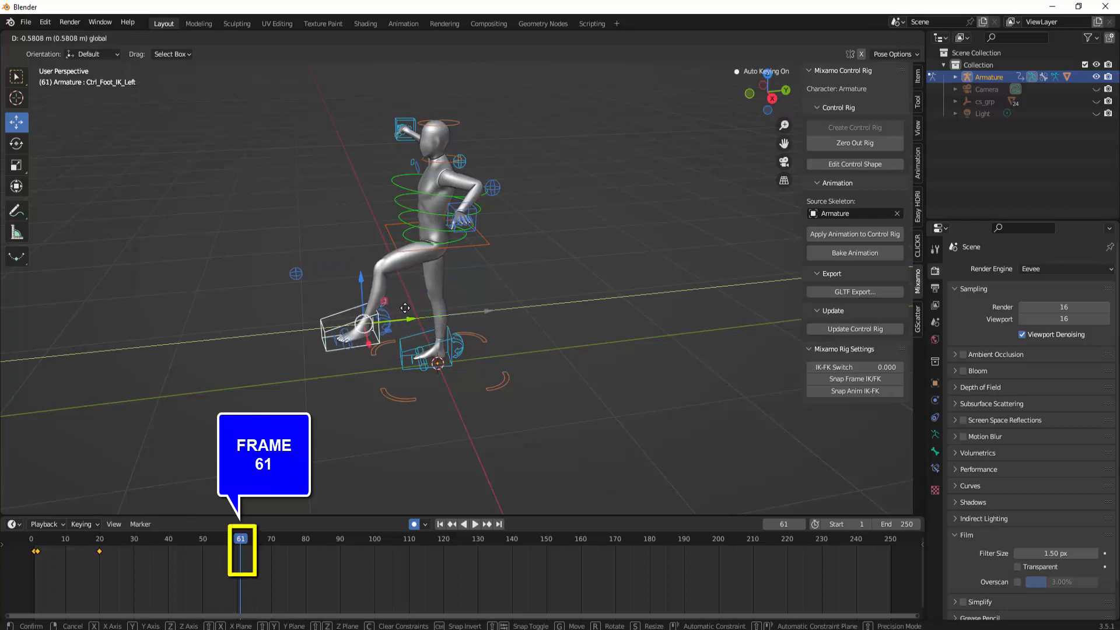
pyautogui.moveTo(432, 462); pyautogui.dragTo(562, 456, button='middle')
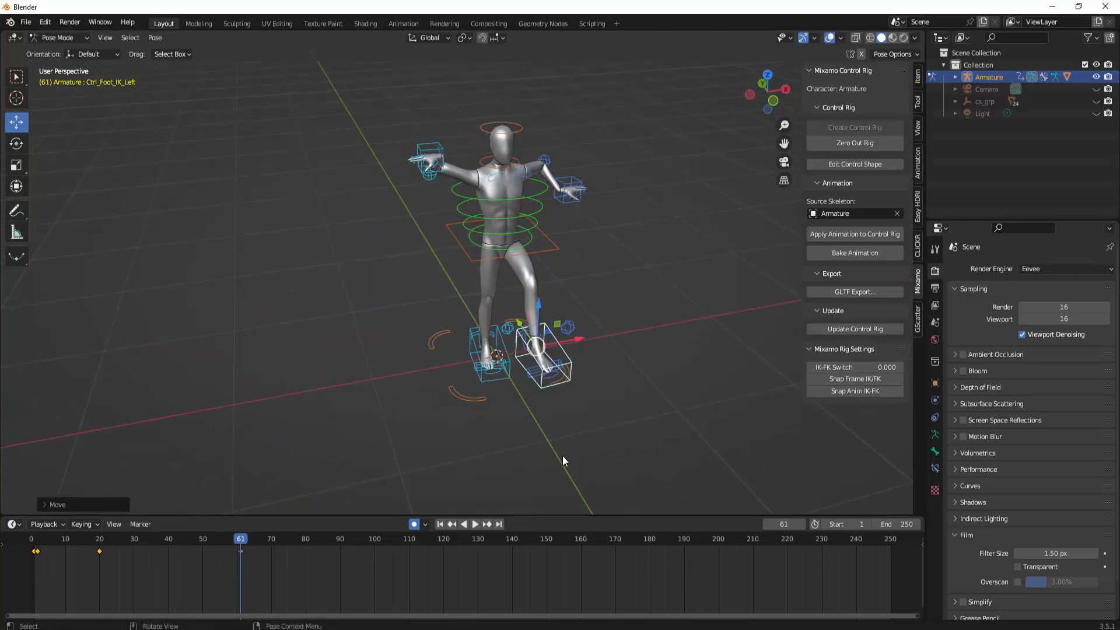
# - At frame 79, rotate the Ctrl_Spine1 torso control slightly around the Z axis
pyautogui.click(303, 540)
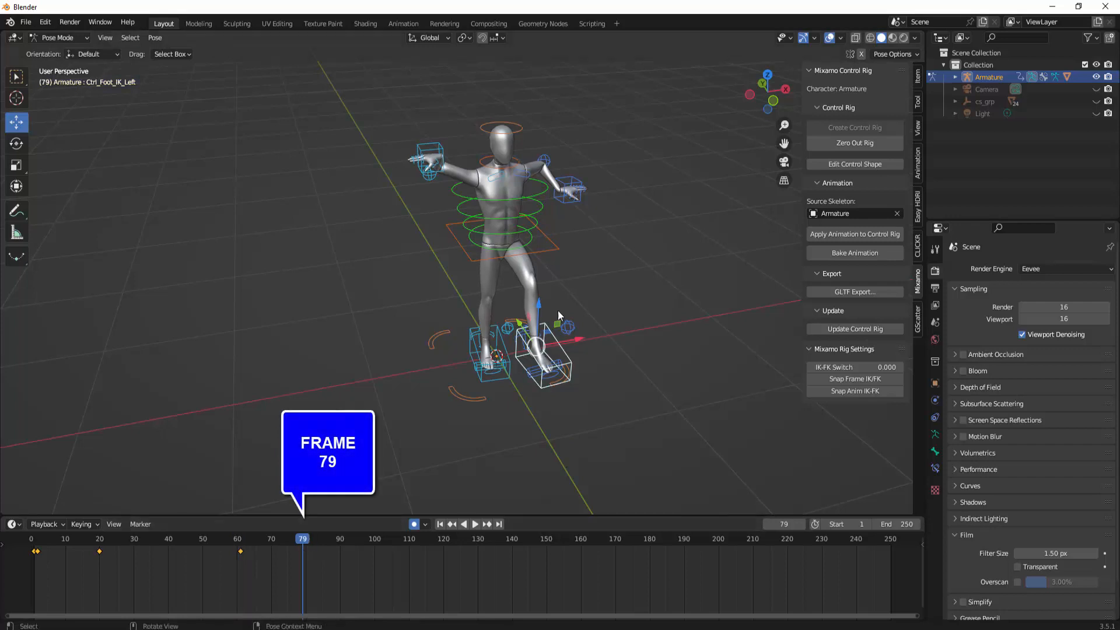
pyautogui.click(487, 218)
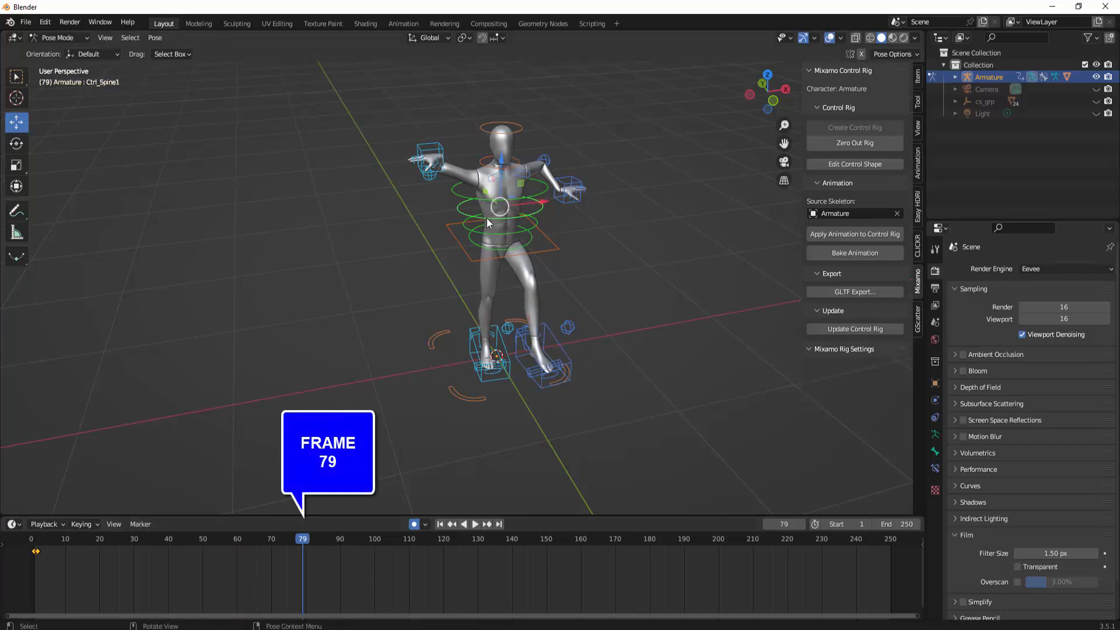
pyautogui.click(487, 221)
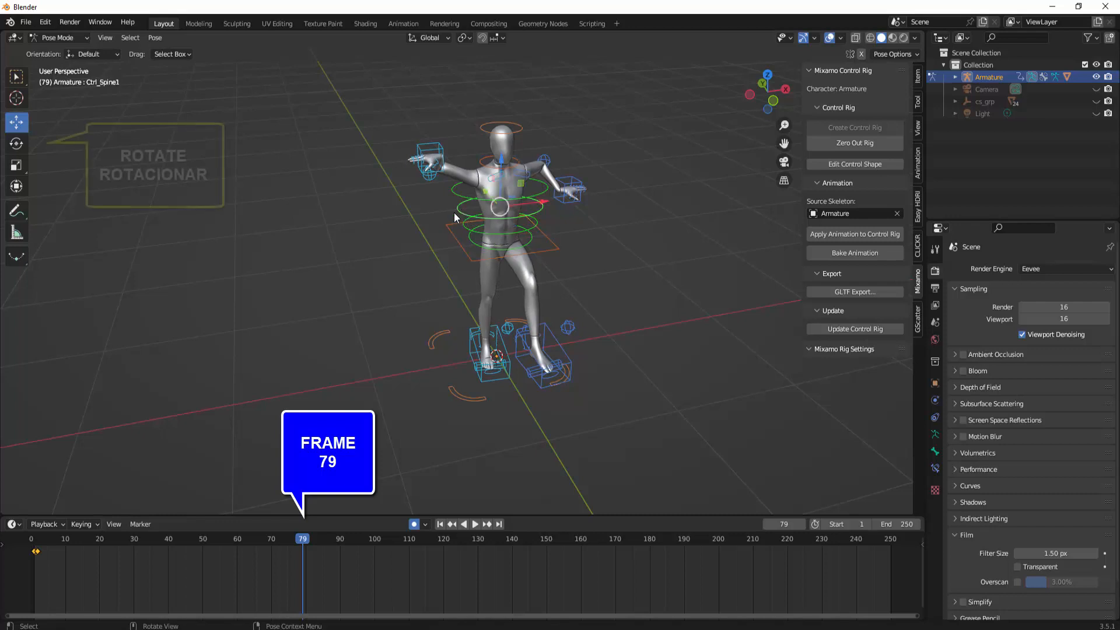
pyautogui.click(16, 145)
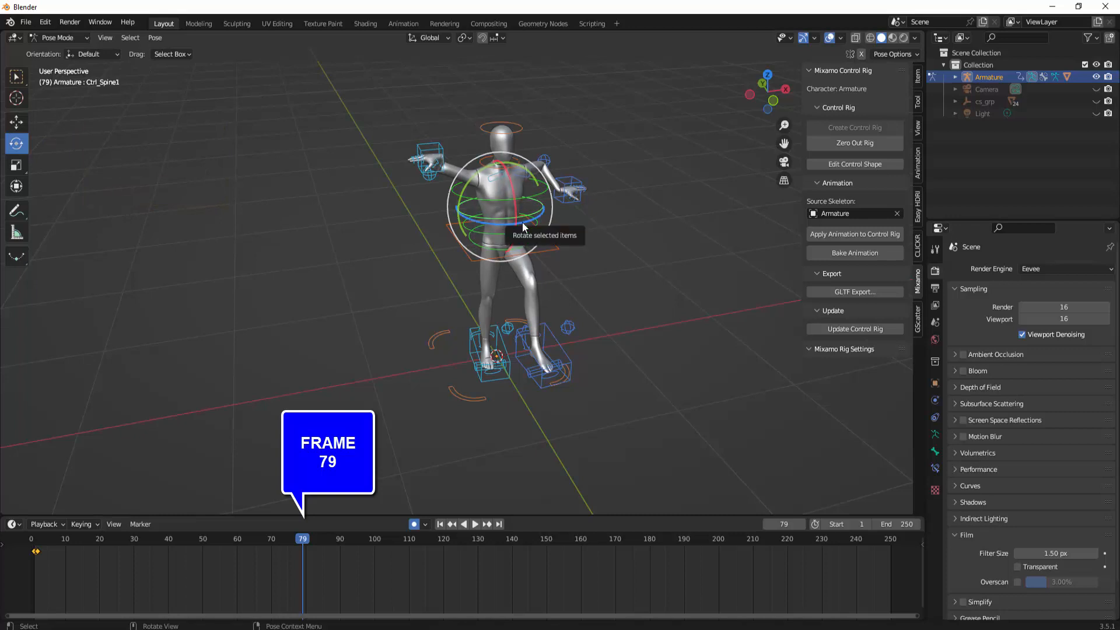
pyautogui.moveTo(523, 225); pyautogui.dragTo(542, 221)
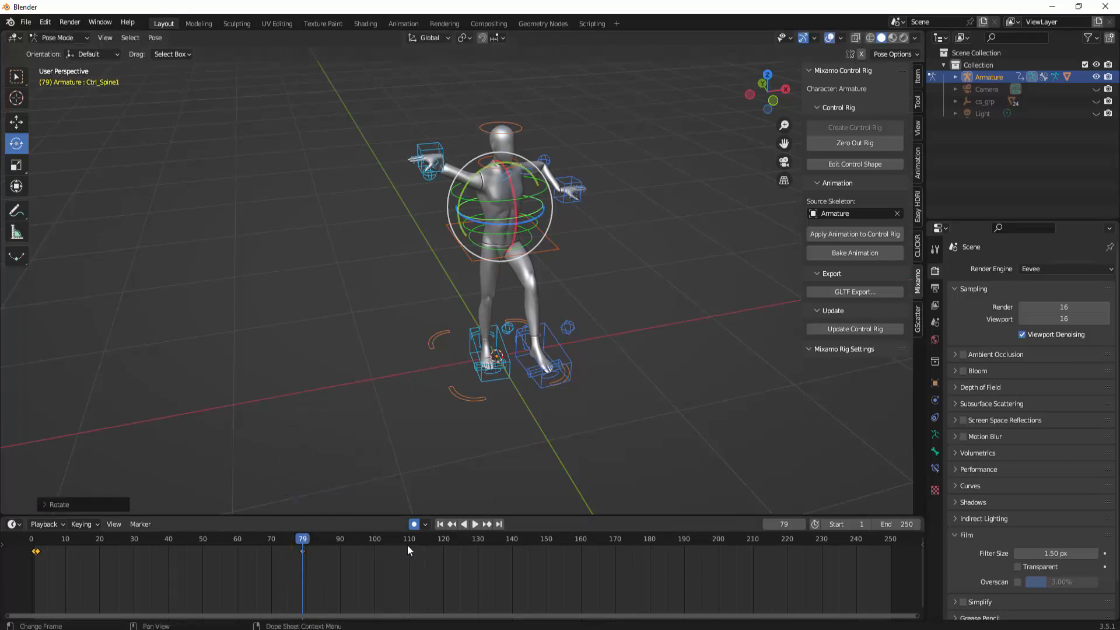
# - Return to frame 1, switch from Pose Mode to Object Mode, and hide the Armature in the viewport
pyautogui.click(439, 525)
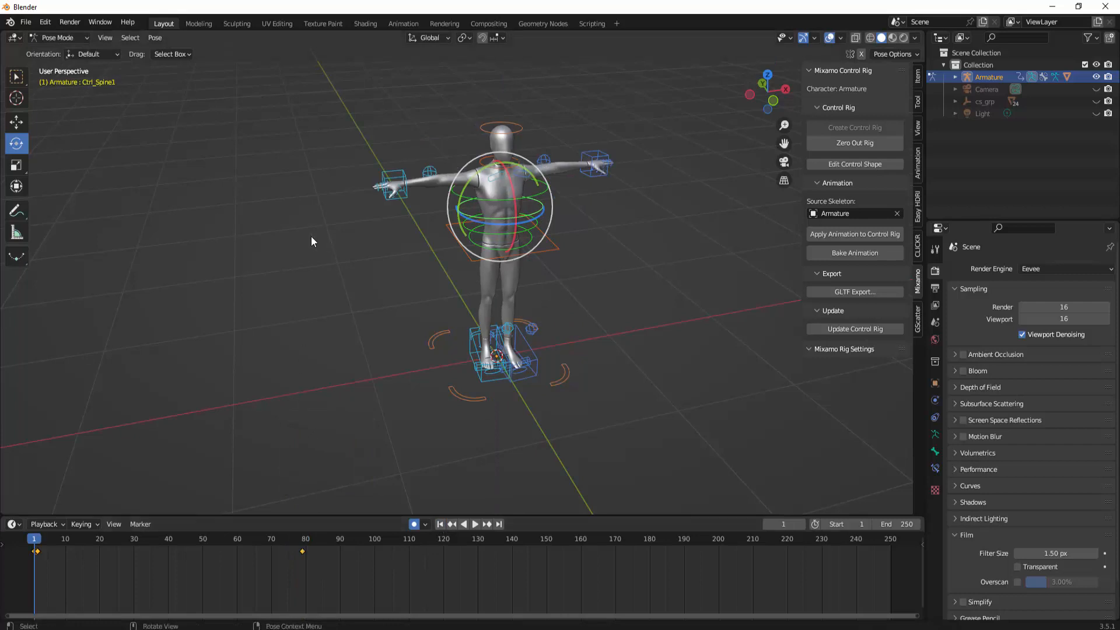
pyautogui.click(51, 40)
pyautogui.click(52, 46)
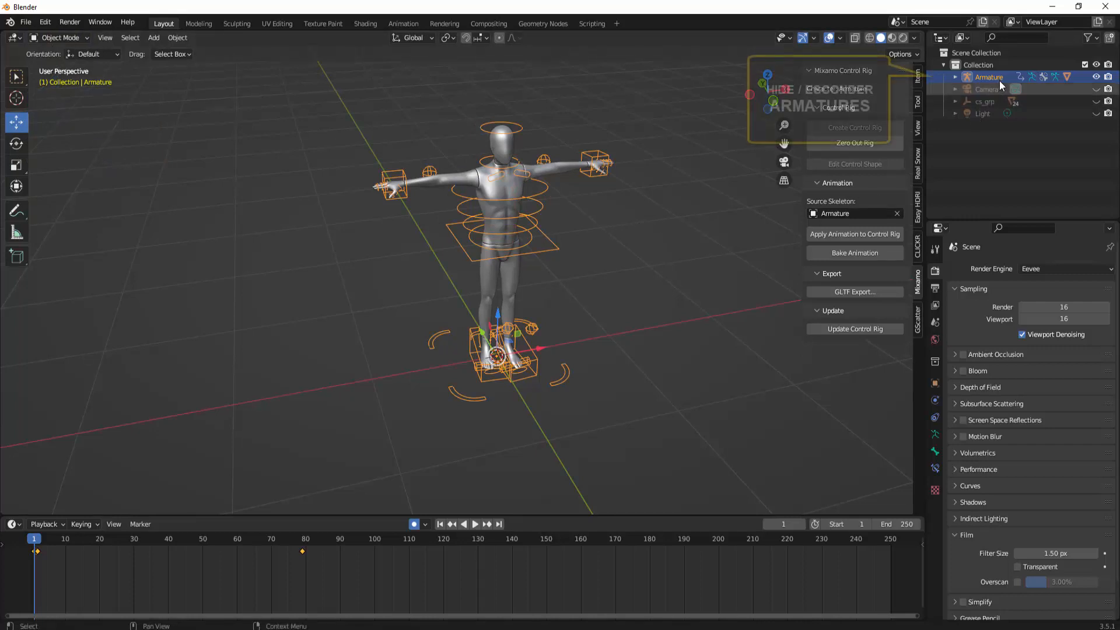
pyautogui.click(1096, 76)
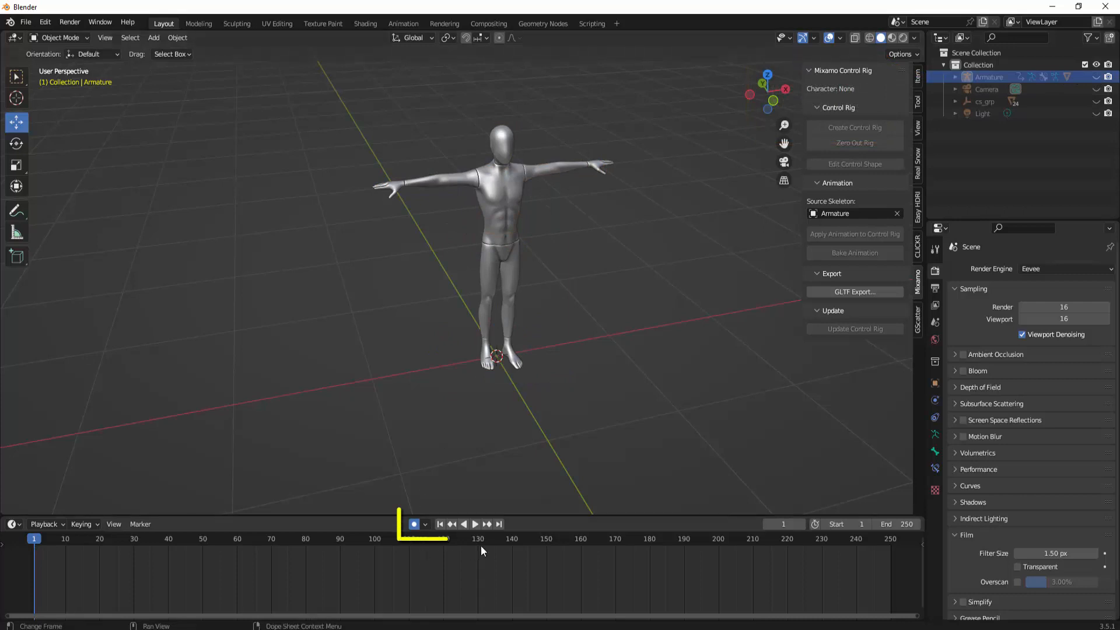
# - Play the character's animation twice, restarting it from frame 1, and view the paused pose from another angle
pyautogui.click(474, 523)
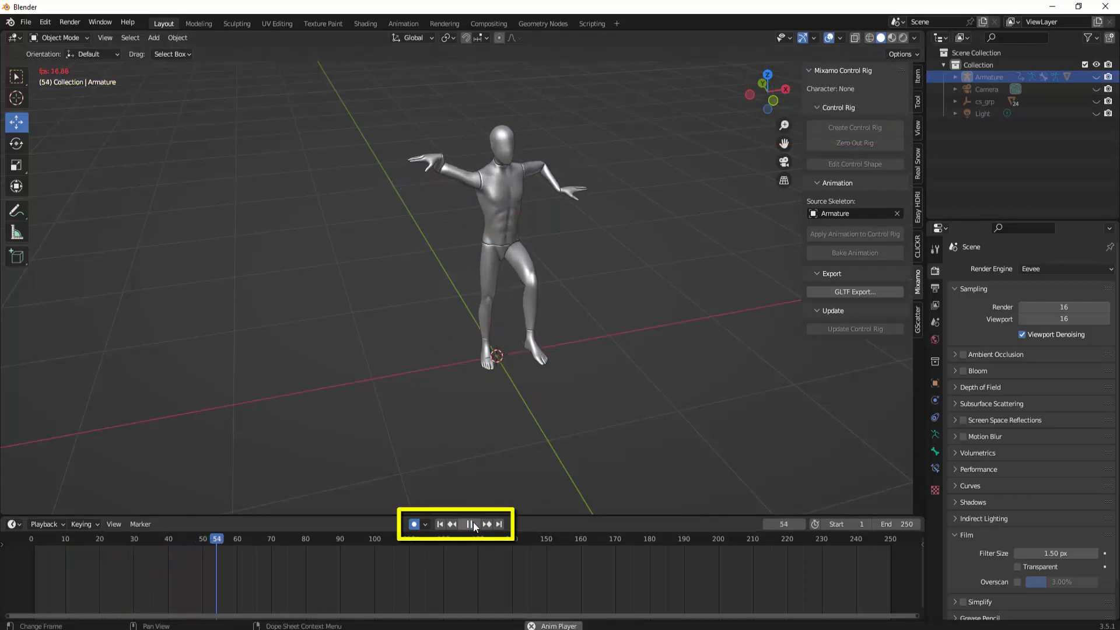
pyautogui.click(472, 523)
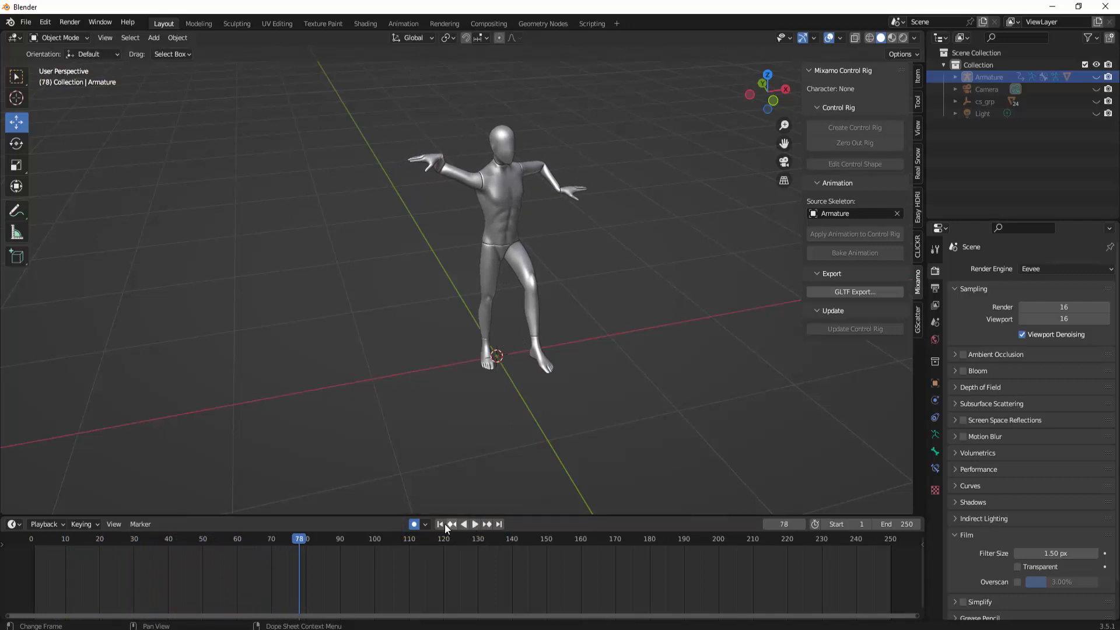
pyautogui.click(444, 524)
pyautogui.click(475, 525)
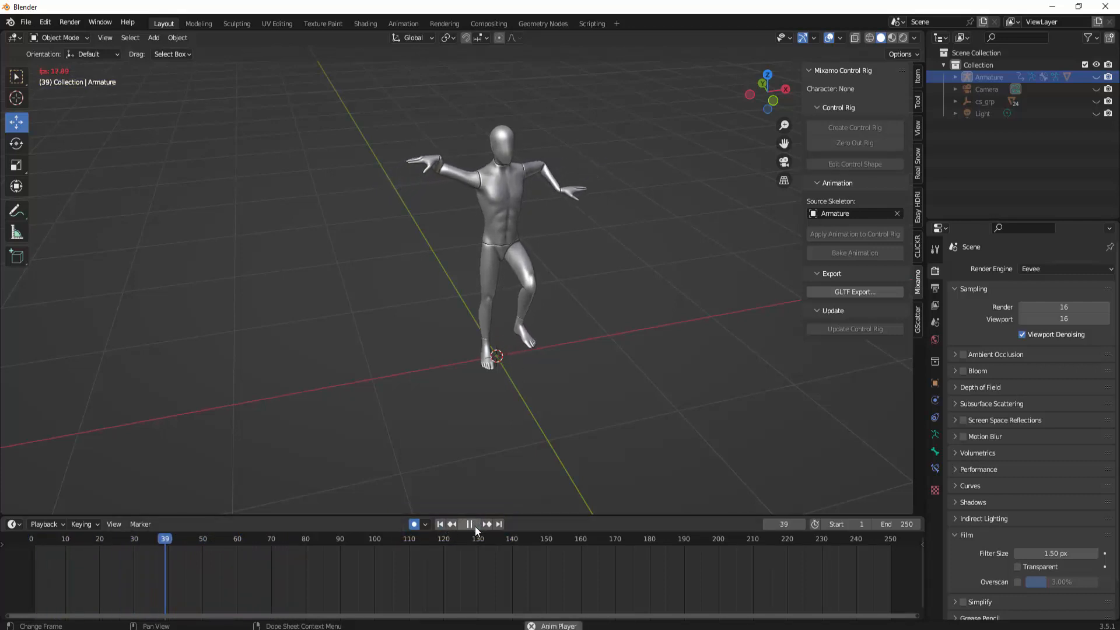
pyautogui.click(474, 524)
pyautogui.moveTo(721, 399); pyautogui.dragTo(610, 403, button='middle')
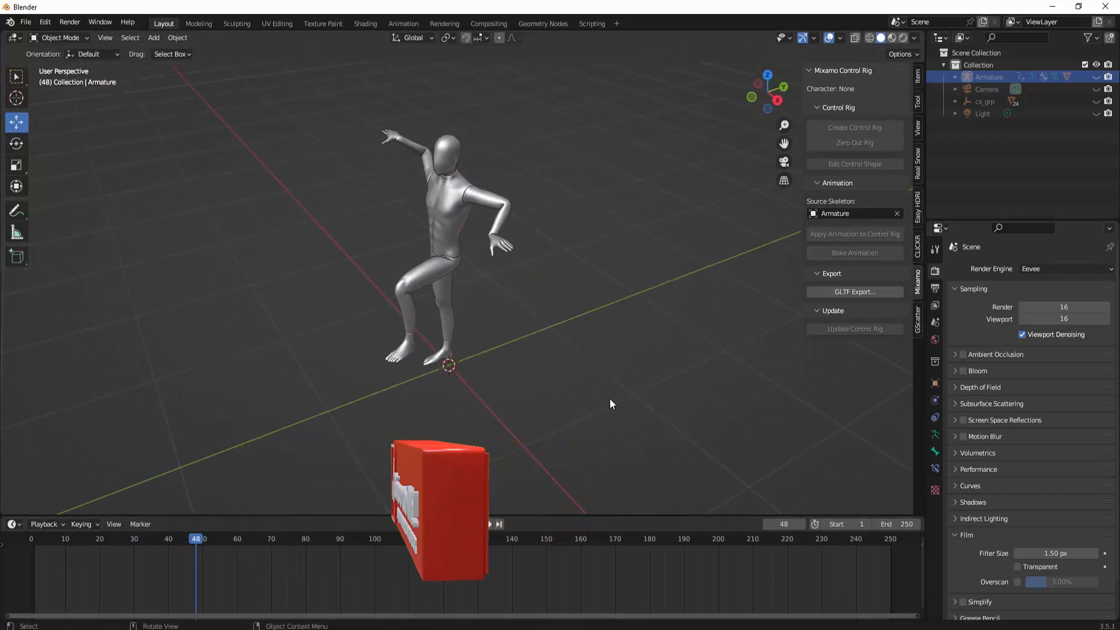